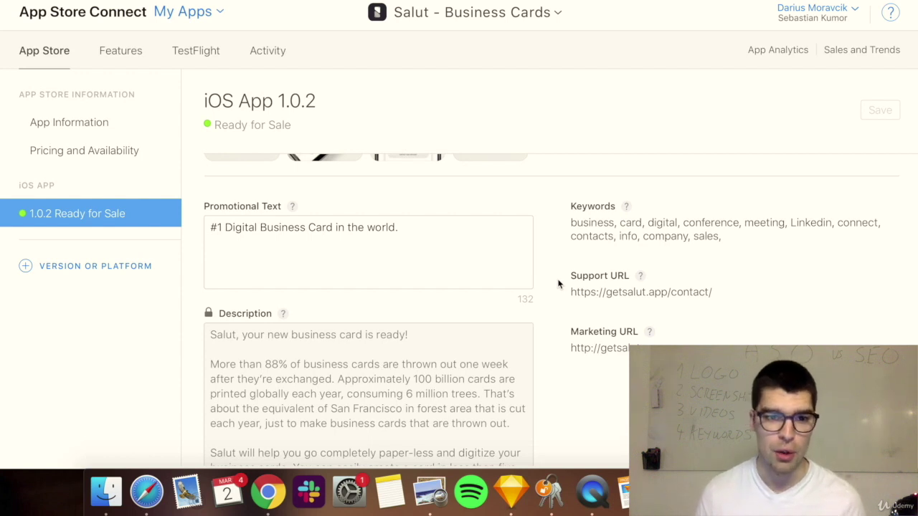
scroll(558, 283, "up", 5)
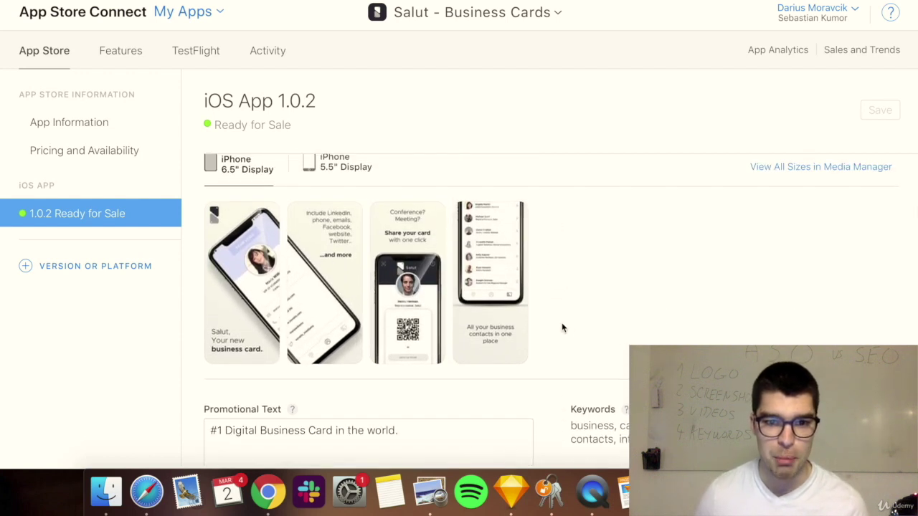
scroll(560, 328, "down", 1)
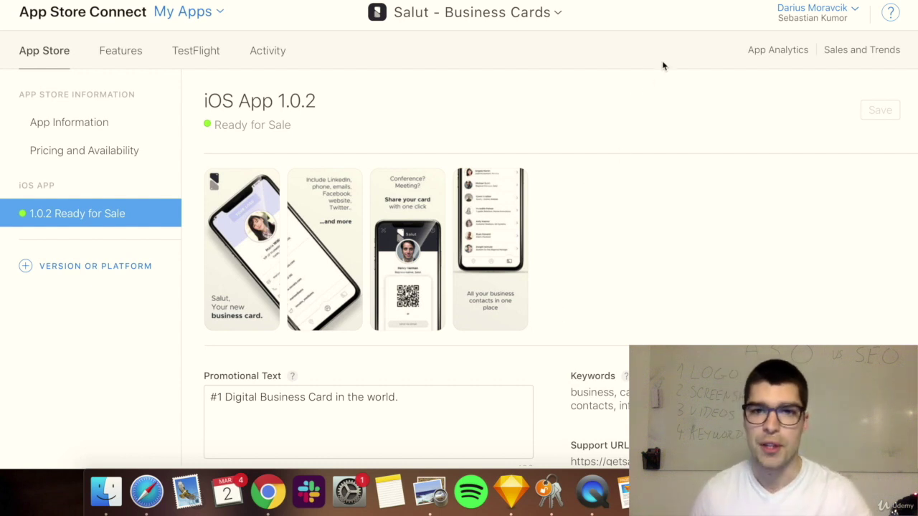
- Switch to the Keyword research spreadsheet in Google Sheets and look over the empty cells under Keyword ideas
key("super+Tab")
left_click(362, 212)
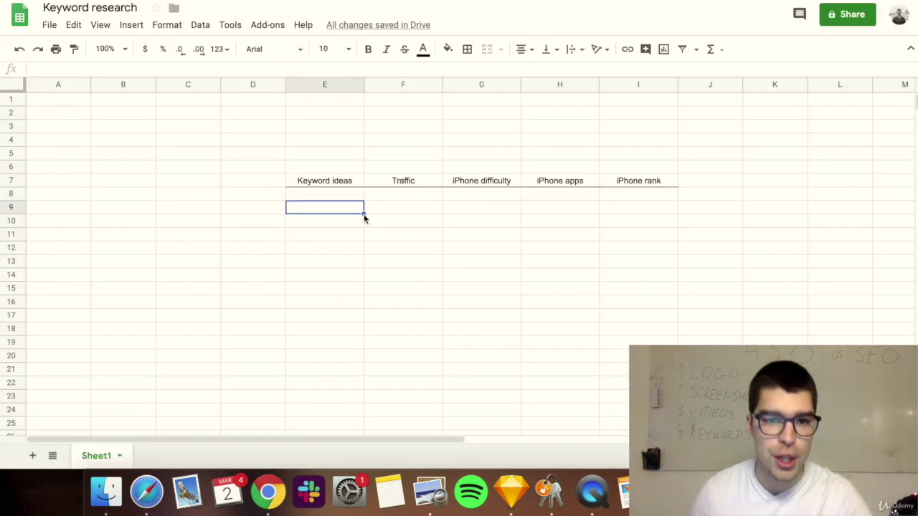
left_click_drag(343, 198, 350, 425)
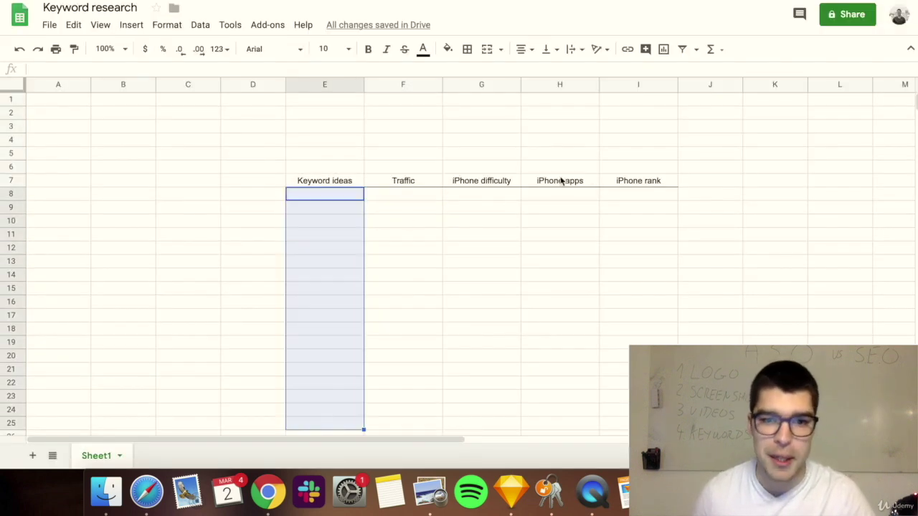
left_click(336, 237)
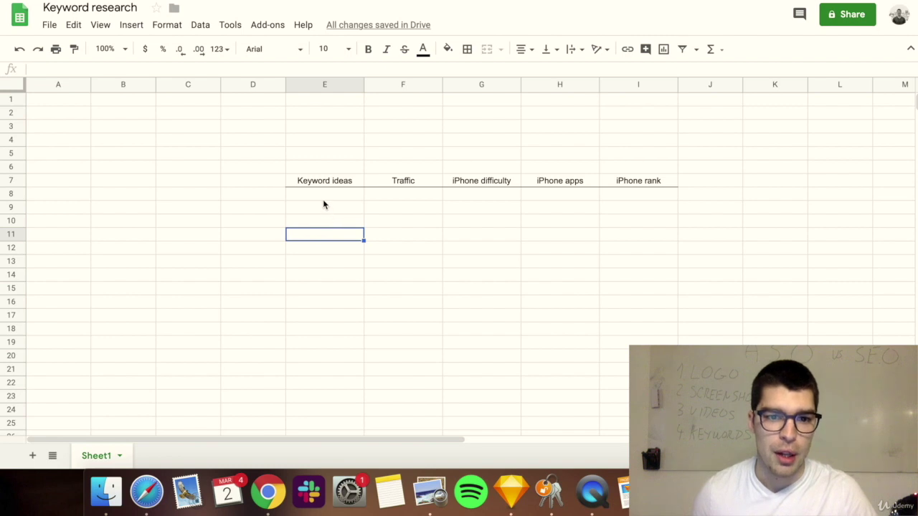
left_click(324, 200)
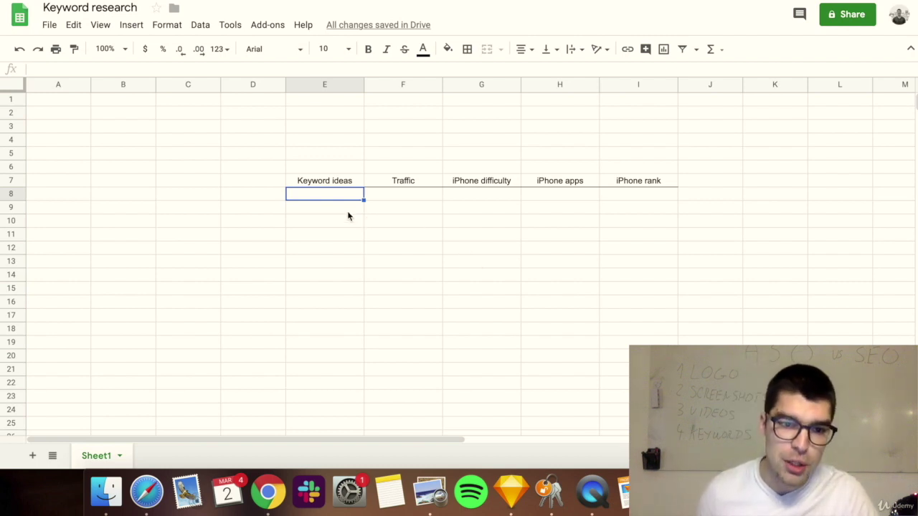
left_click_drag(343, 198, 342, 389)
left_click(340, 348)
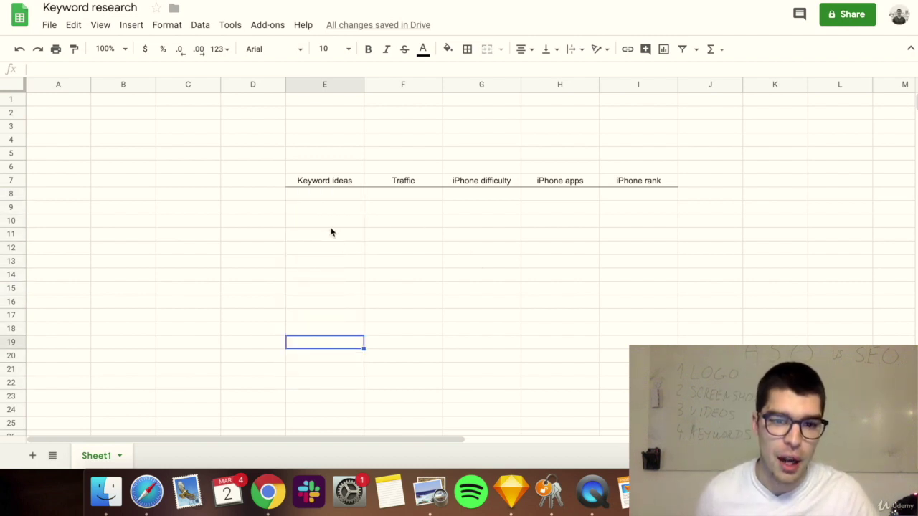
- List Business card, business card scanner, card design and visiting card under Keyword ideas in cells E8 to E11
left_click(342, 198)
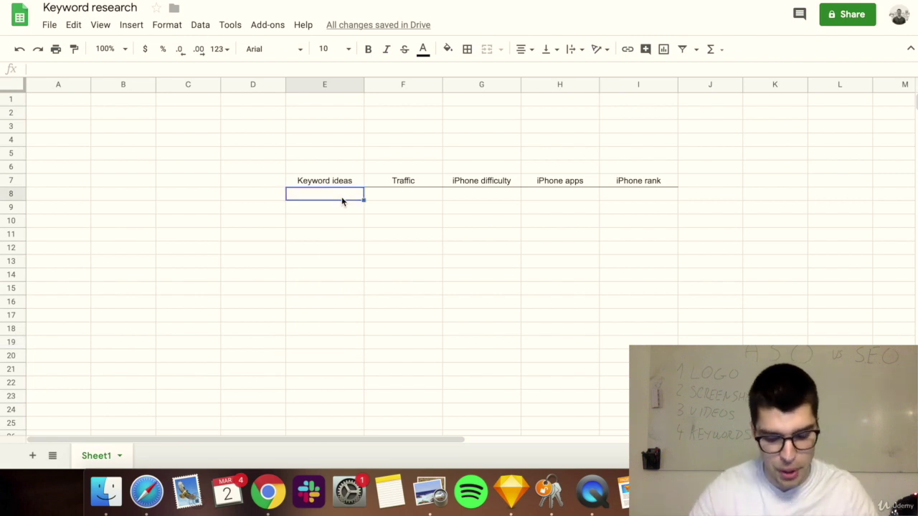
type("Bus")
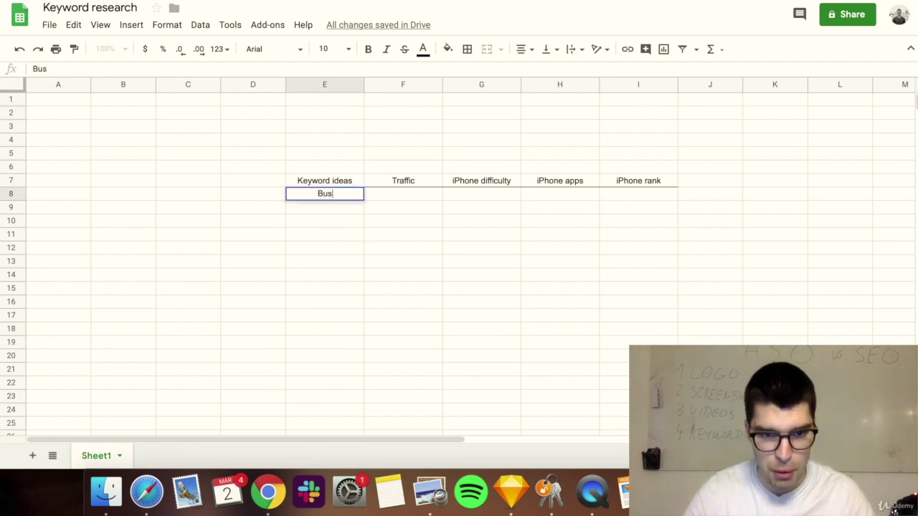
type("iness card")
key("Return")
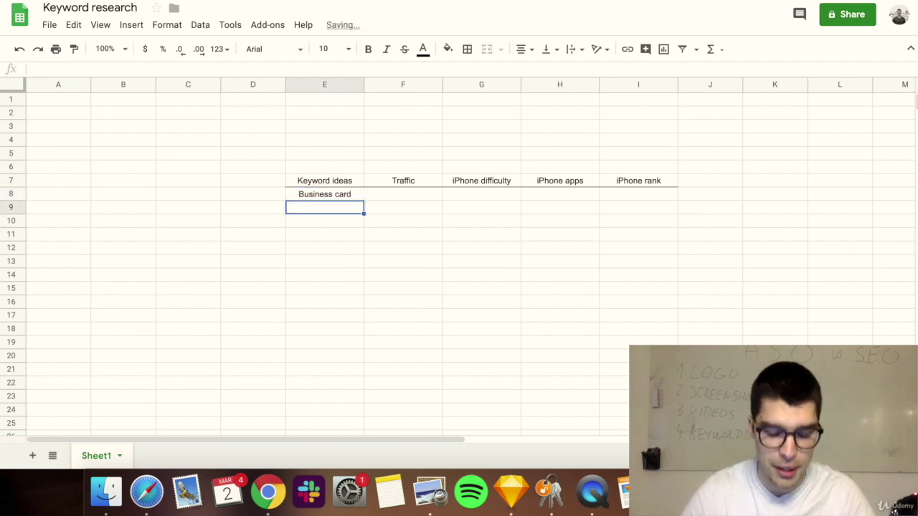
type("business card")
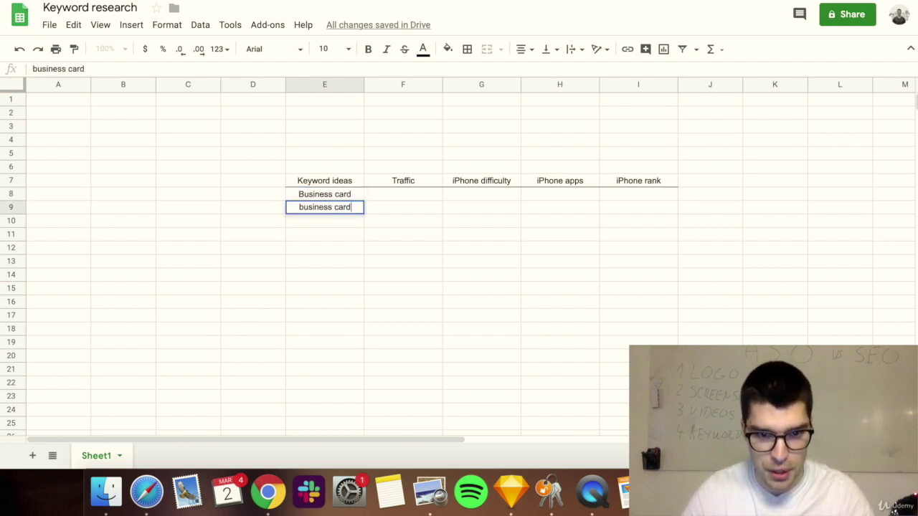
type(" scanner")
key("Return")
type("card design")
key("Return")
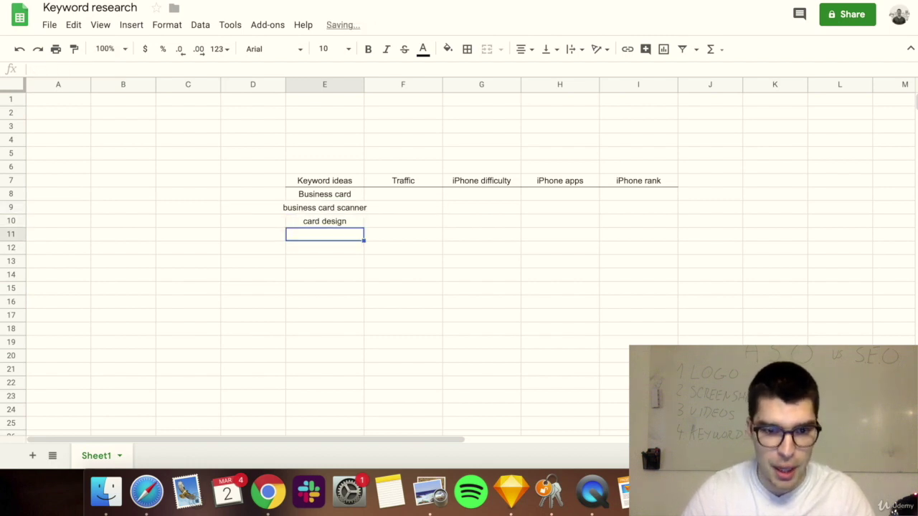
type("visiting card")
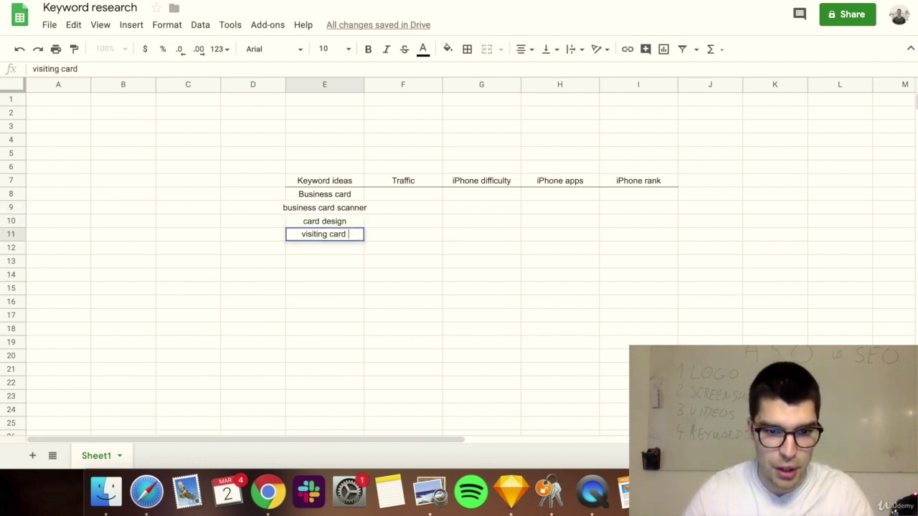
key("Return")
key("Return")
key("Return")
key("Return")
key("Return")
key("Return")
key("Return")
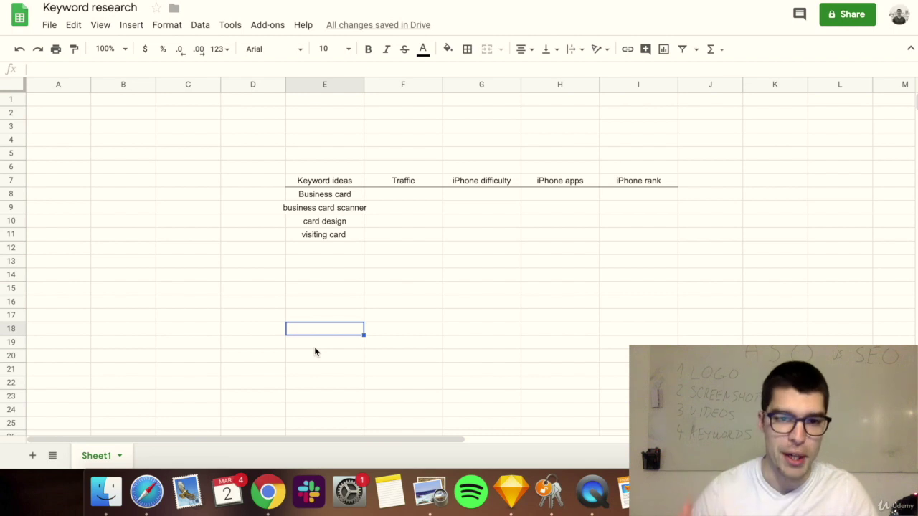
scroll(315, 351, "down", 8)
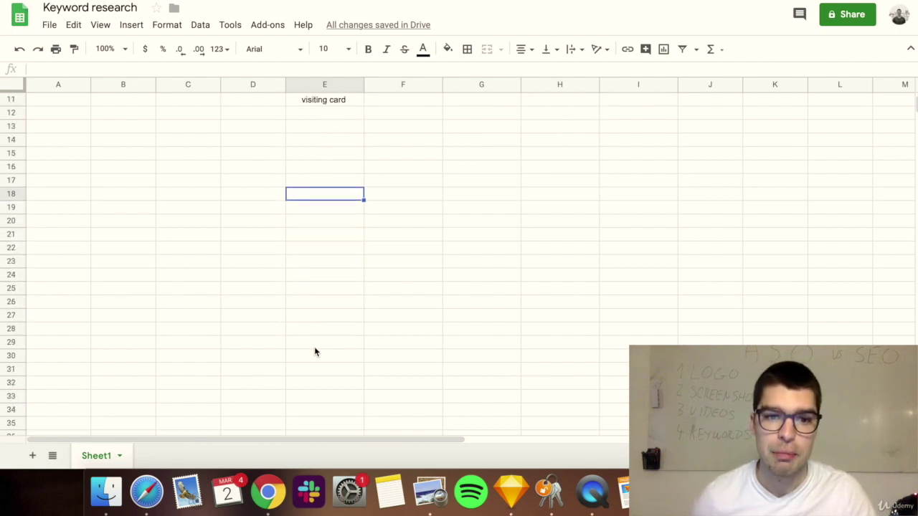
scroll(315, 351, "up", 8)
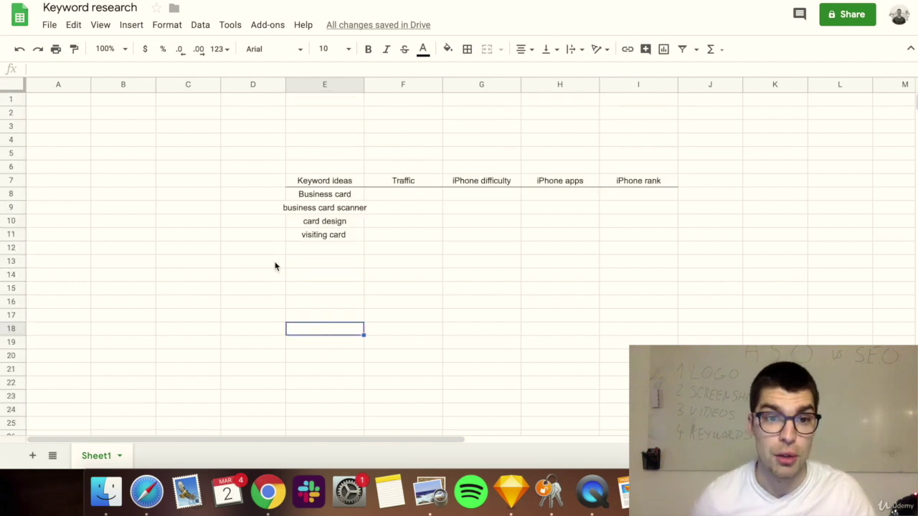
left_click(311, 249)
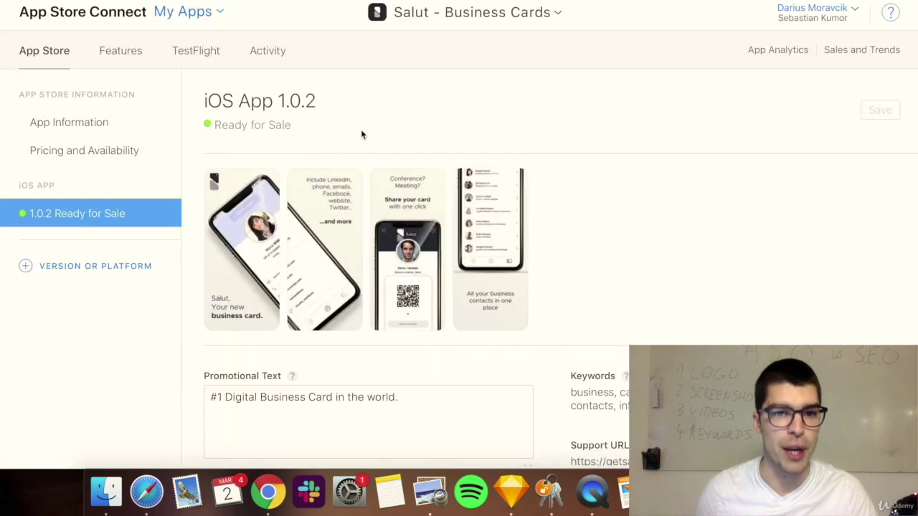
- Review the Salut listing's screenshots, promotional text, description and keywords in App Store Connect
scroll(374, 197, "down", 5)
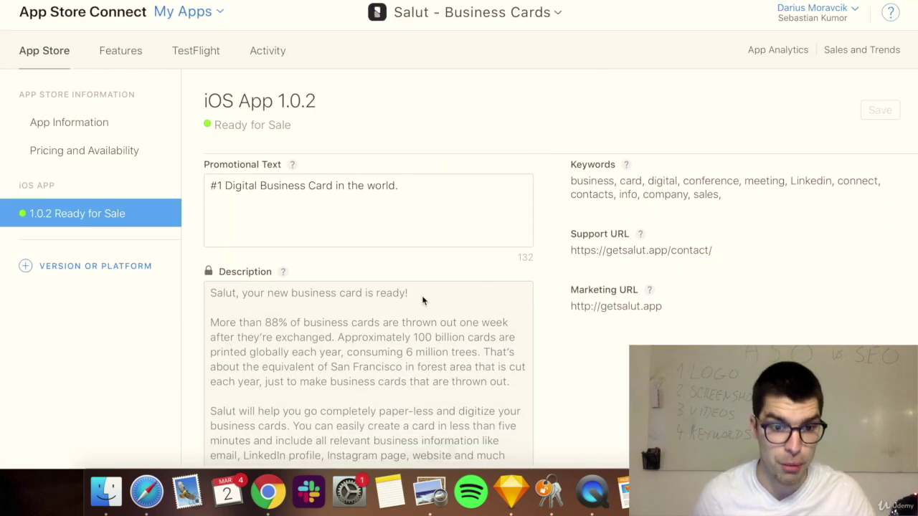
scroll(410, 347, "down", 3)
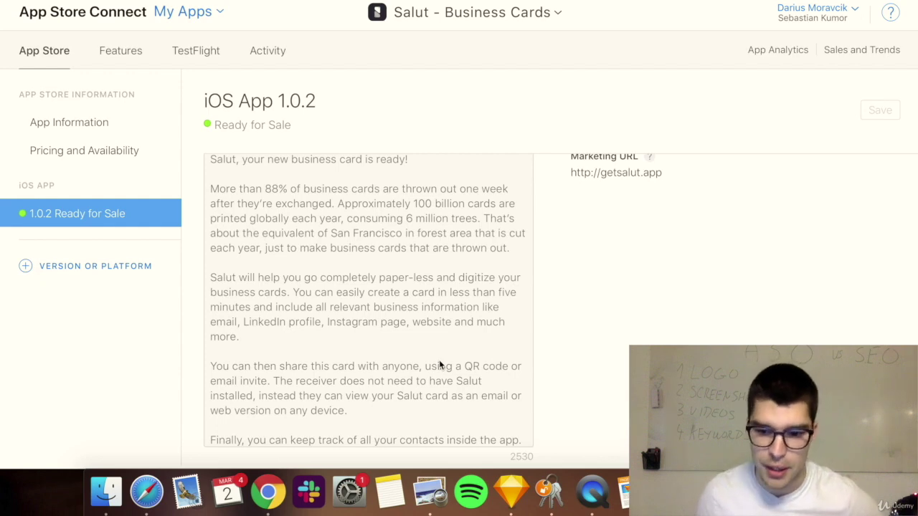
scroll(439, 362, "down", 5)
scroll(438, 362, "up", 10)
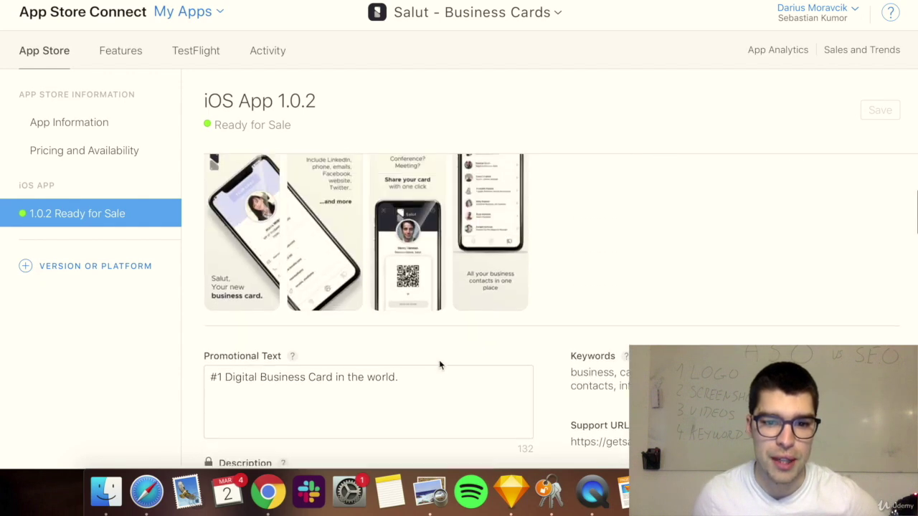
scroll(439, 365, "up", 3)
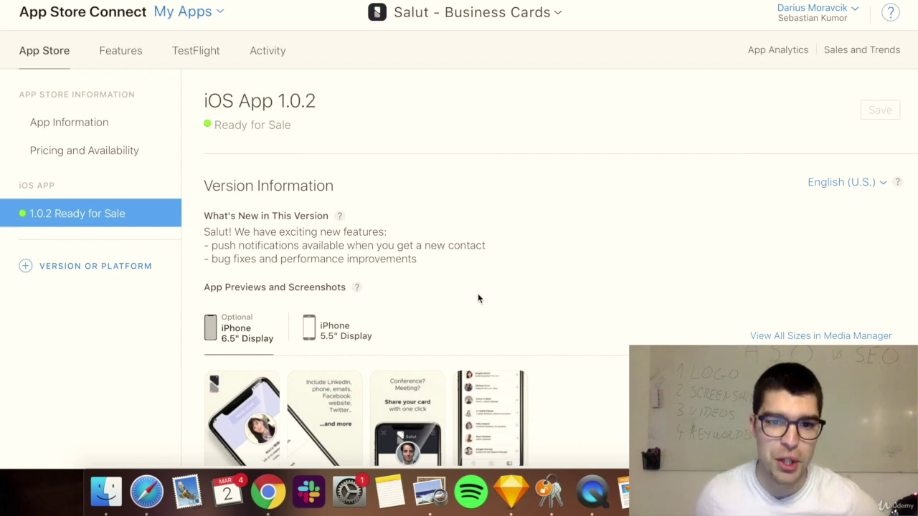
scroll(477, 298, "down", 10)
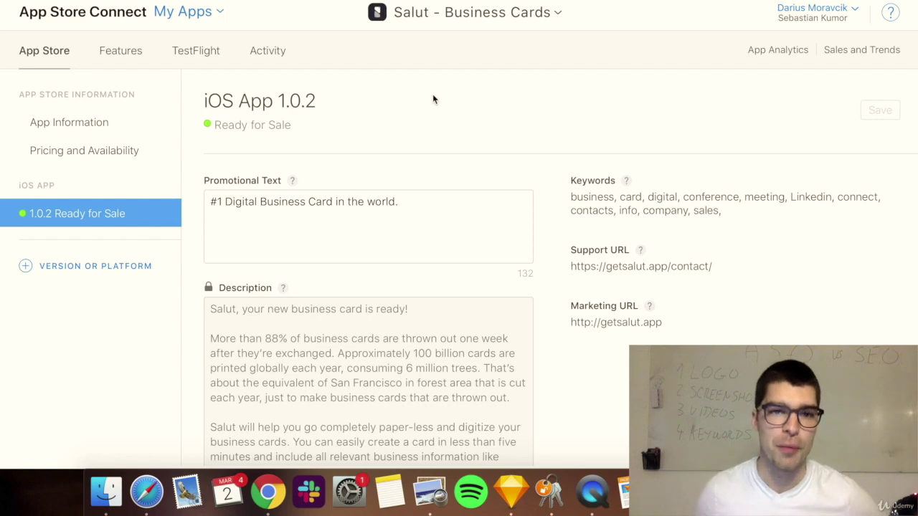
- Switch to App Annie, open Fitbod Weight Lifting Tracker from the recent searches and look through its app details
key("ctrl+Tab")
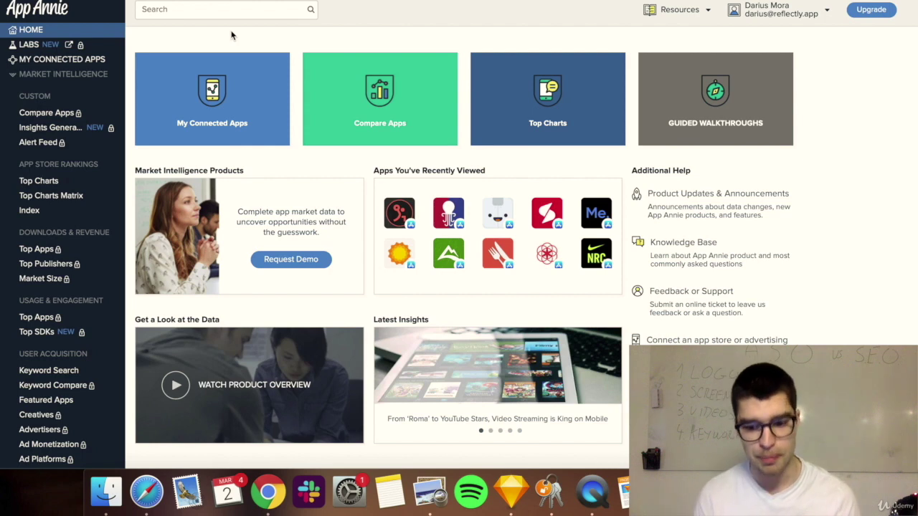
left_click(172, 5)
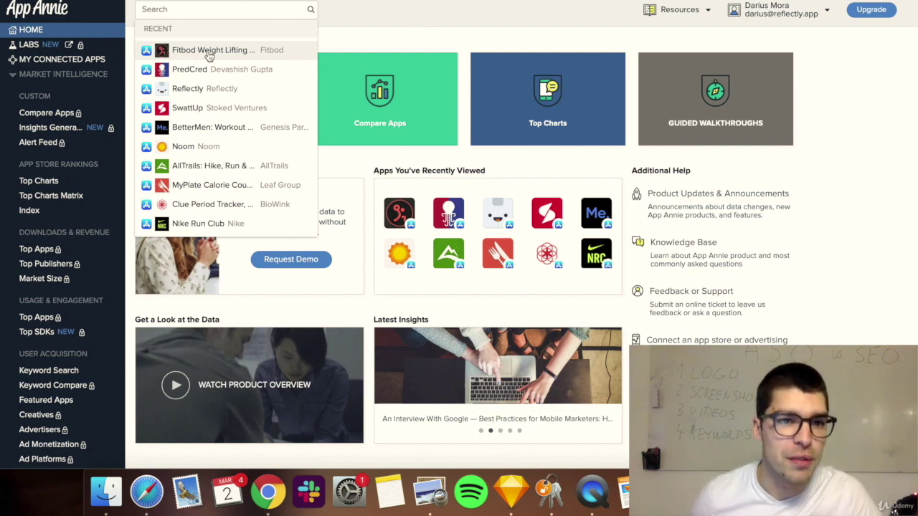
key("Return")
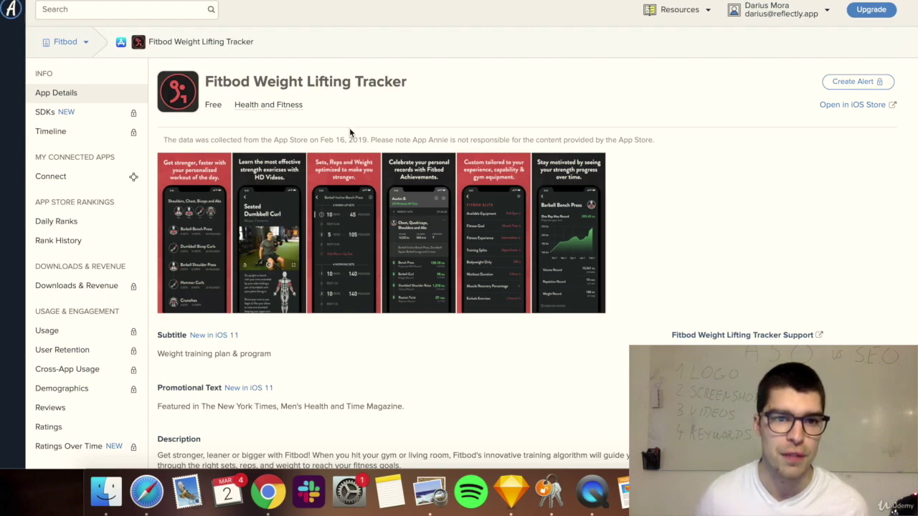
scroll(443, 176, "down", 8)
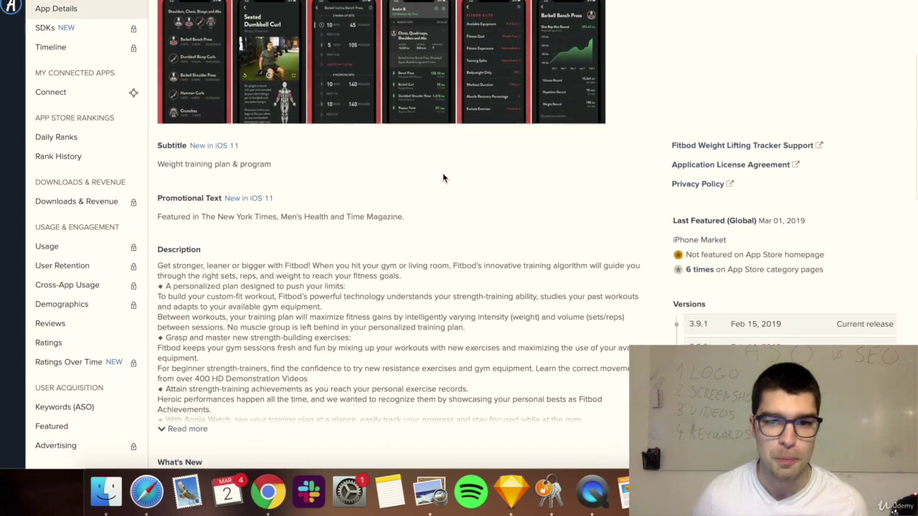
scroll(442, 178, "up", 8)
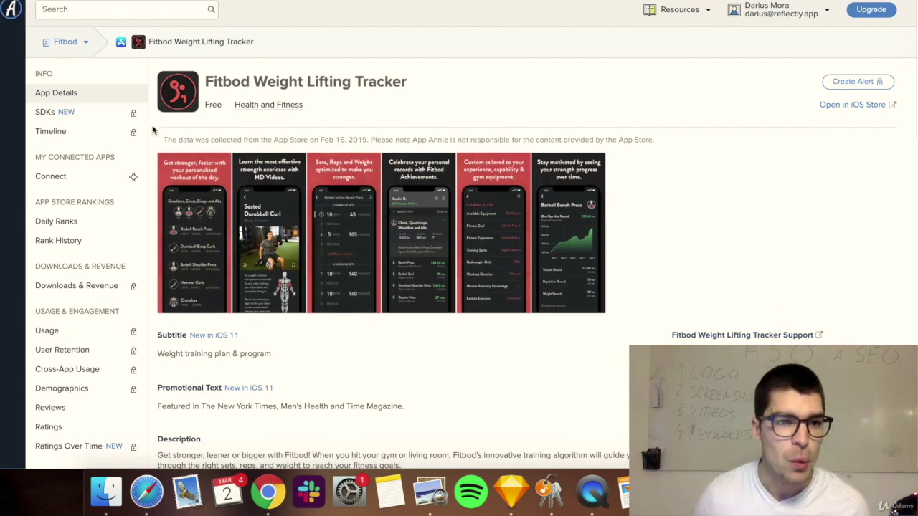
- Open Fitbod's Keywords (ASO) report for iPhone in the United States and go to its Top Keywords table
scroll(103, 390, "down", 4)
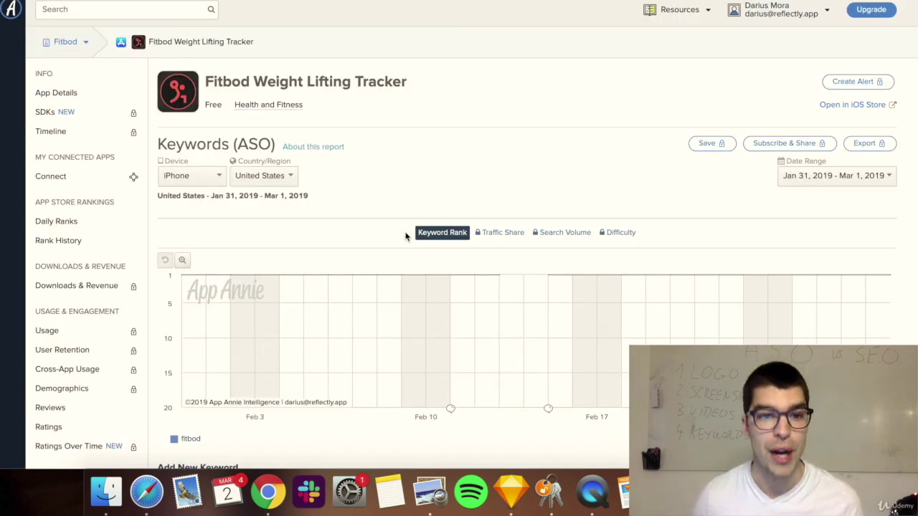
scroll(403, 233, "down", 1)
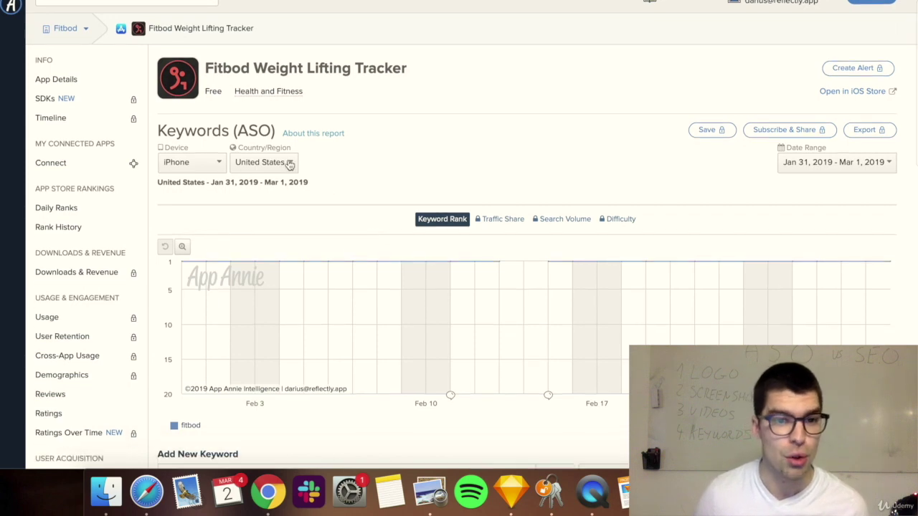
scroll(358, 191, "down", 10)
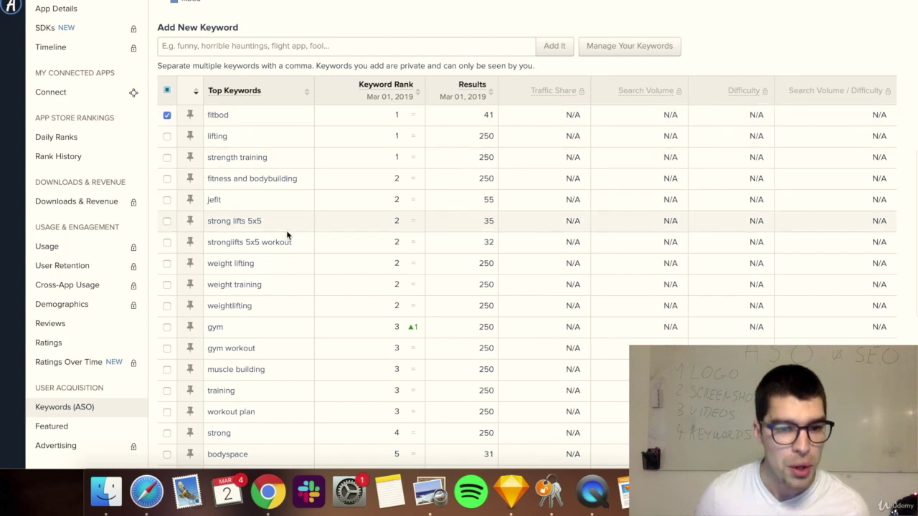
scroll(348, 371, "down", 1)
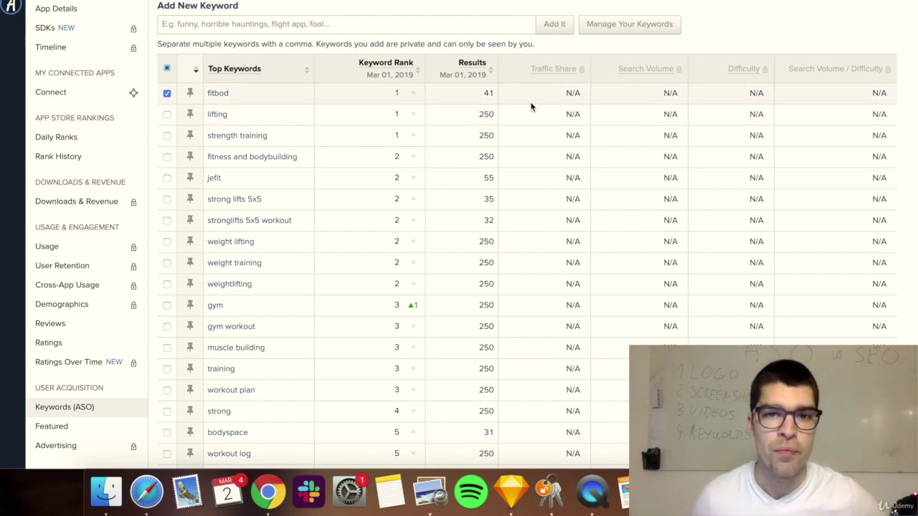
- Compare the Results values for the keywords lifting, fitbod and strong lifts 5x5
double_click(487, 114)
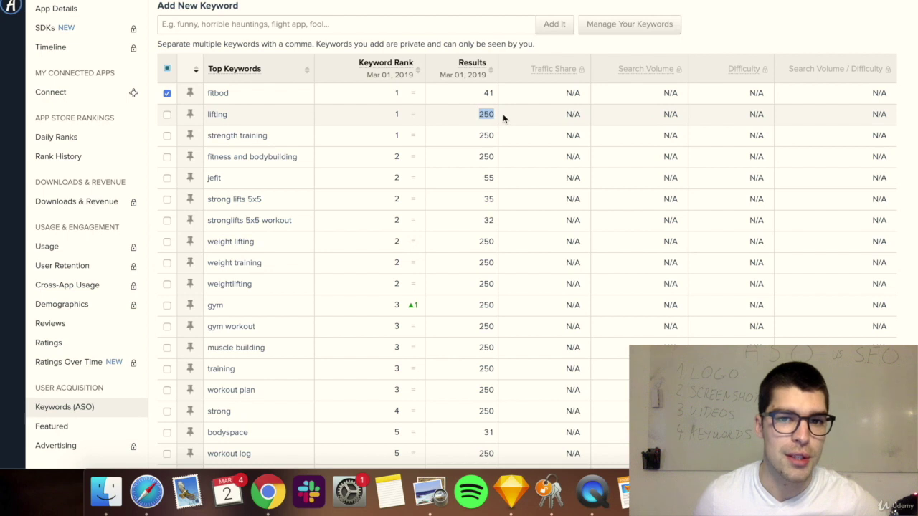
left_click(498, 119)
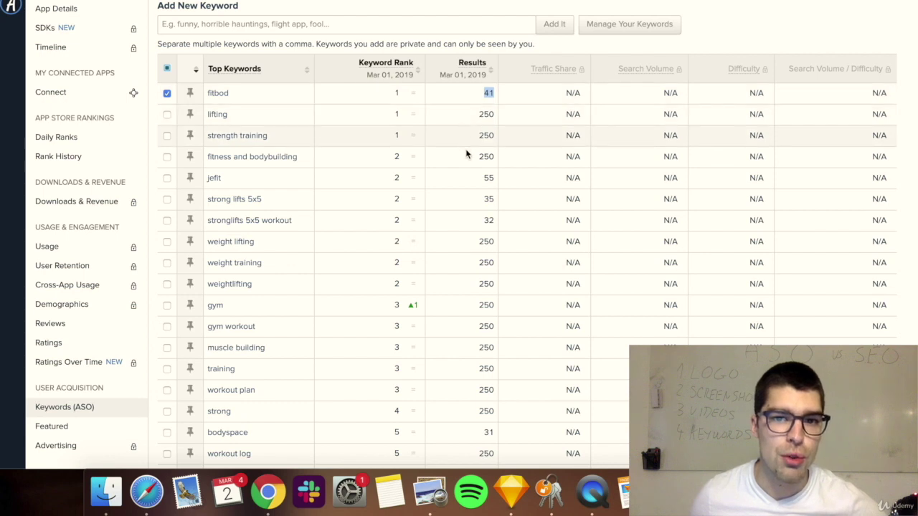
left_click(379, 122)
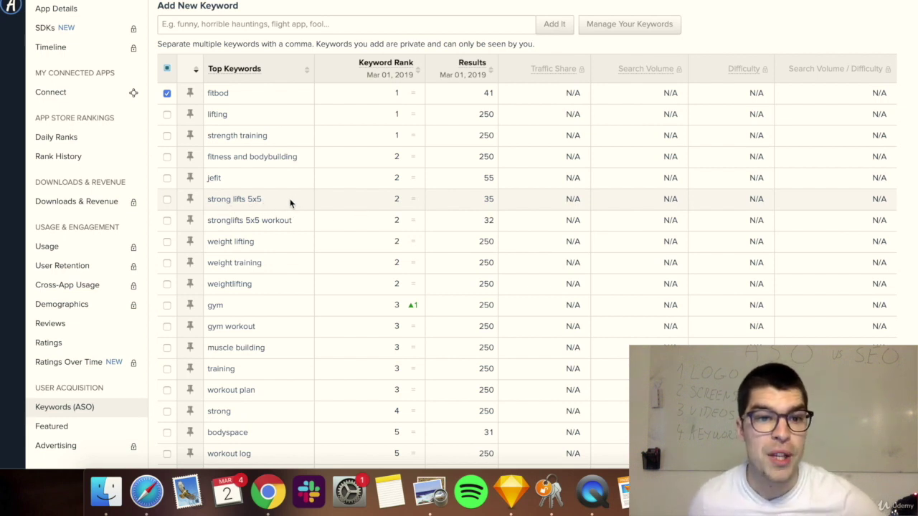
triple_click(488, 202)
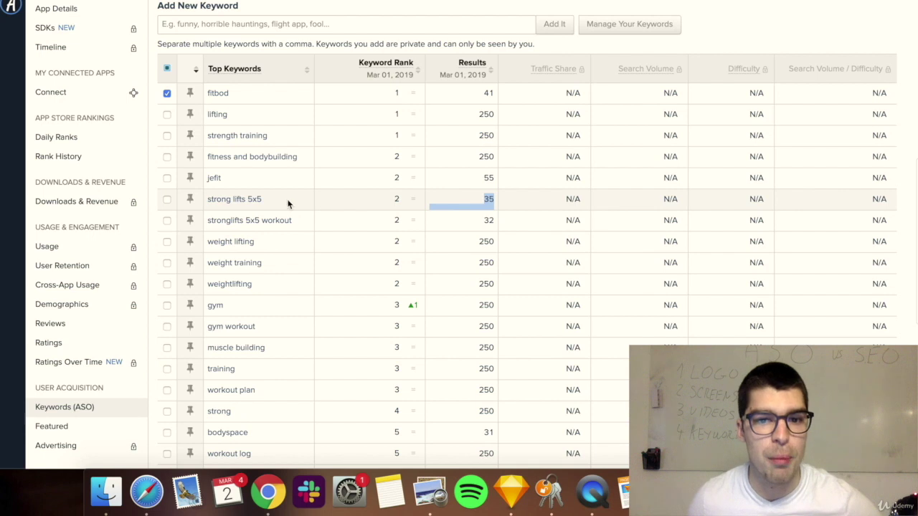
- Look through Fitbod's Top Keywords table down to the lowest-ranked terms, checking each keyword's rank and results
scroll(438, 272, "down", 5)
left_click(458, 222)
scroll(458, 220, "down", 1)
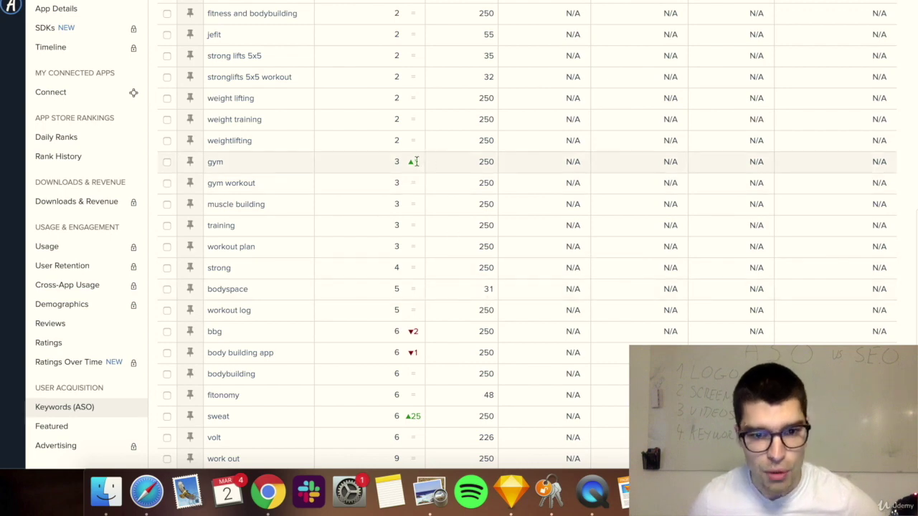
scroll(435, 274, "down", 1)
scroll(434, 269, "down", 6)
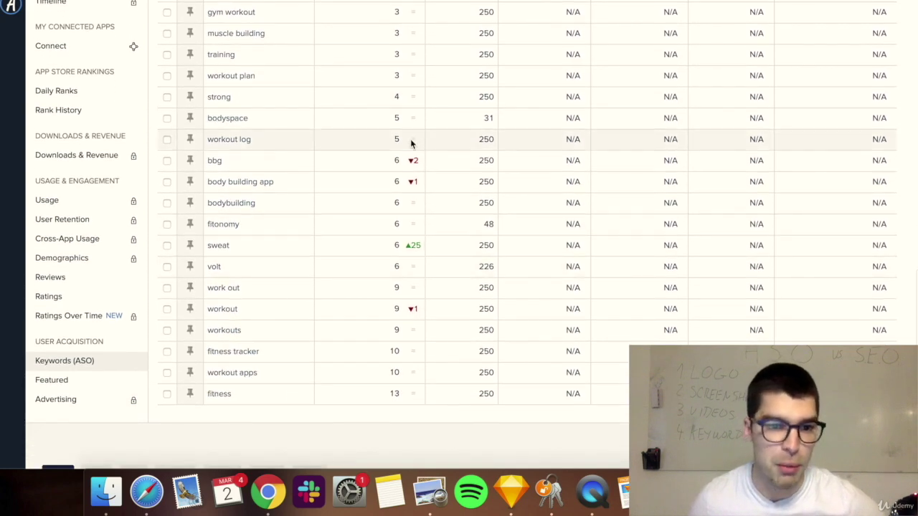
scroll(411, 353, "up", 10)
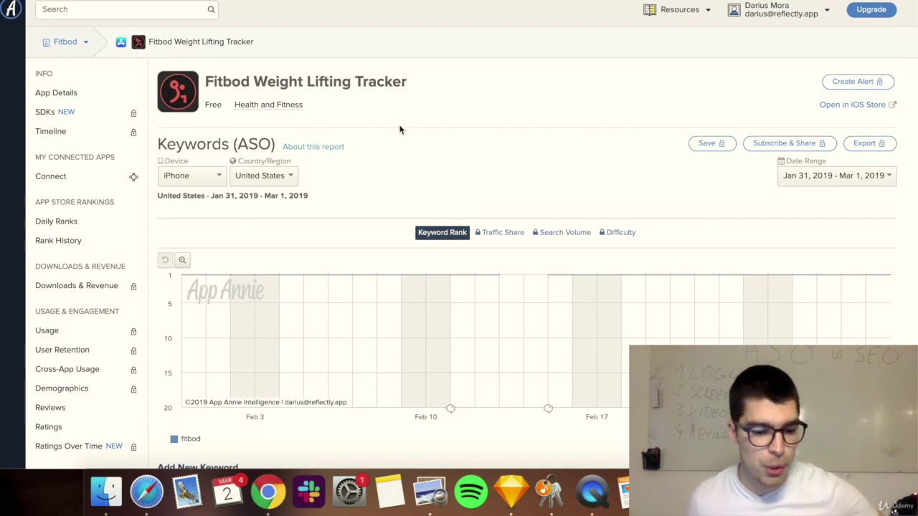
scroll(400, 130, "down", 3)
scroll(400, 130, "down", 10)
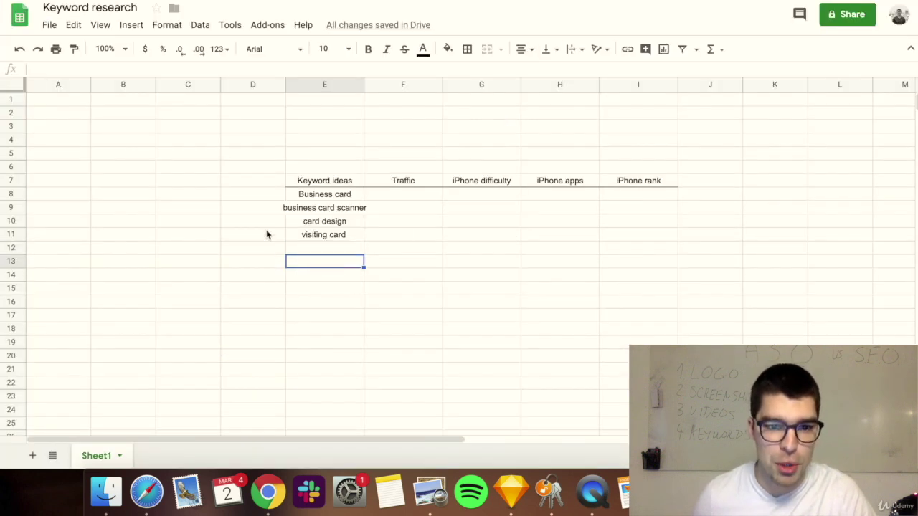
- Switch to the Keyword research sheet and list gym, gym workout, lifting and lifting workout as keyword ideas in E13 to E16
left_click_drag(334, 197, 335, 210)
left_click(320, 264)
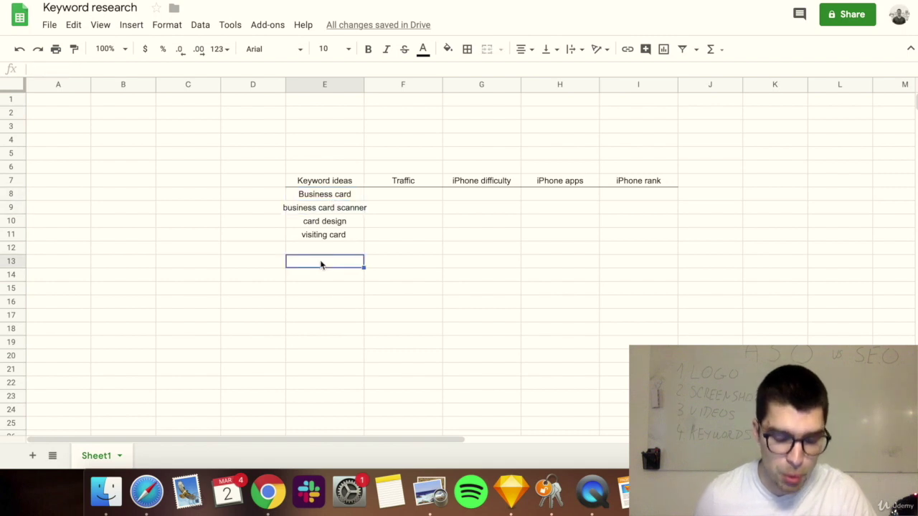
type("gym")
key("Return")
type("gym workout")
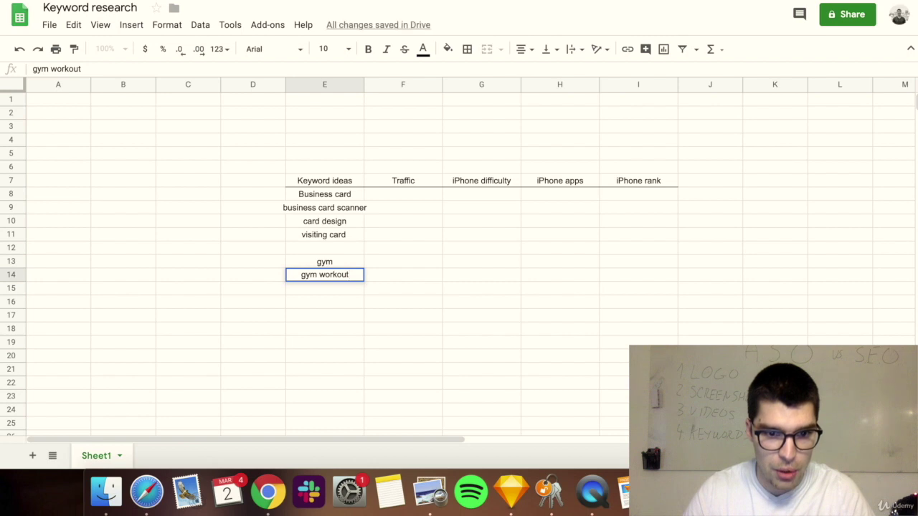
key("Return")
type("lifting")
key("Return")
type("lifting workout")
key("Return")
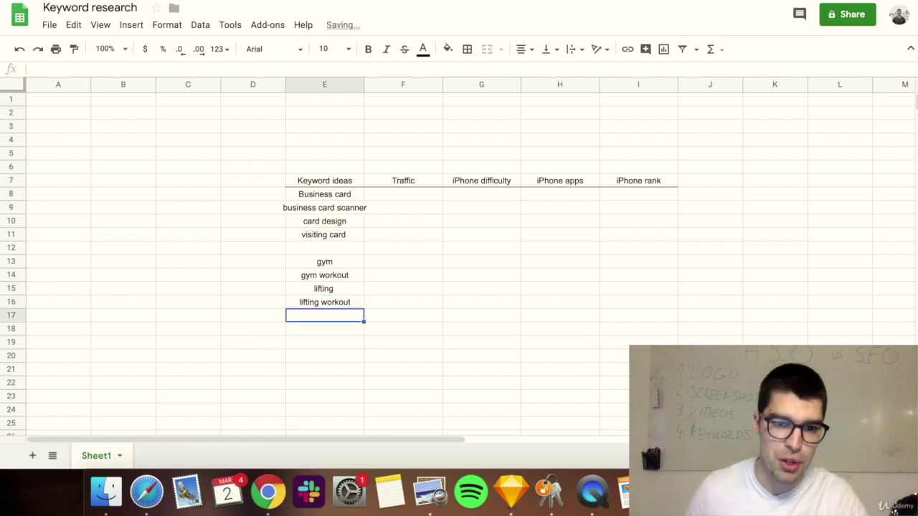
- Go over the new gym keyword ideas and the header columns from Traffic to iPhone rank
left_click_drag(327, 263, 352, 319)
left_click(361, 315)
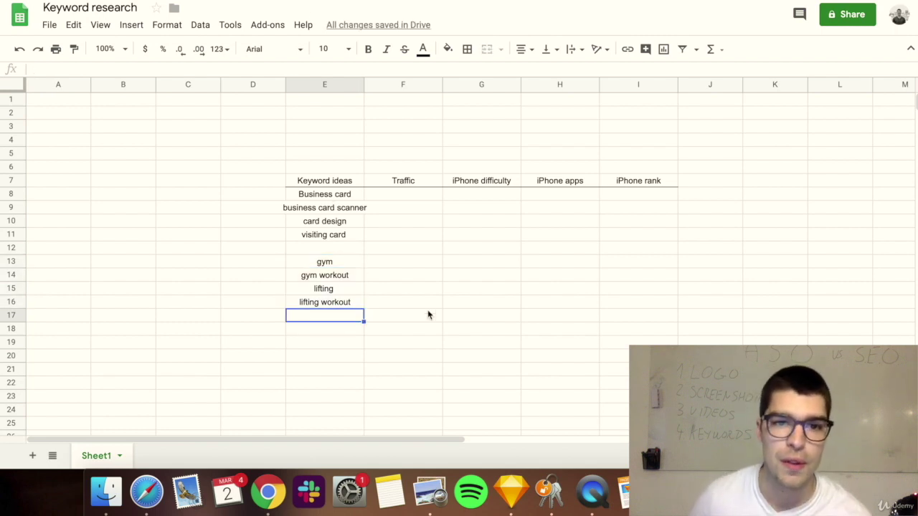
left_click(423, 182)
left_click_drag(393, 180, 696, 152)
left_click(625, 196)
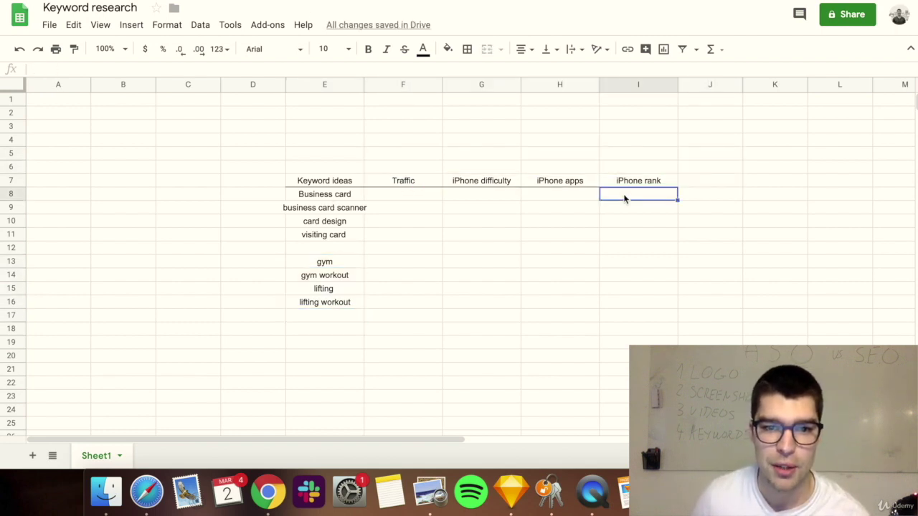
- Switch back to App Annie and check the ranks and results in Fitbod's Top Keywords table again
key("ctrl+Tab")
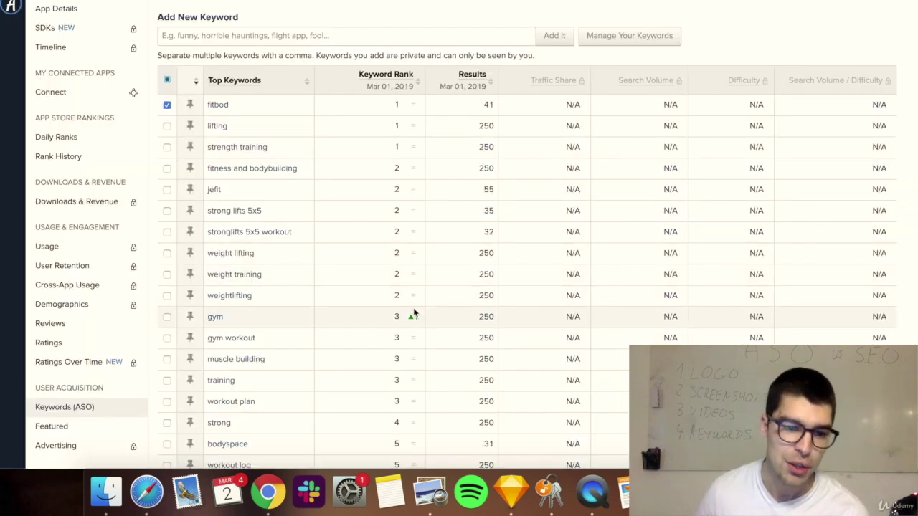
scroll(413, 307, "down", 5)
scroll(413, 308, "down", 1)
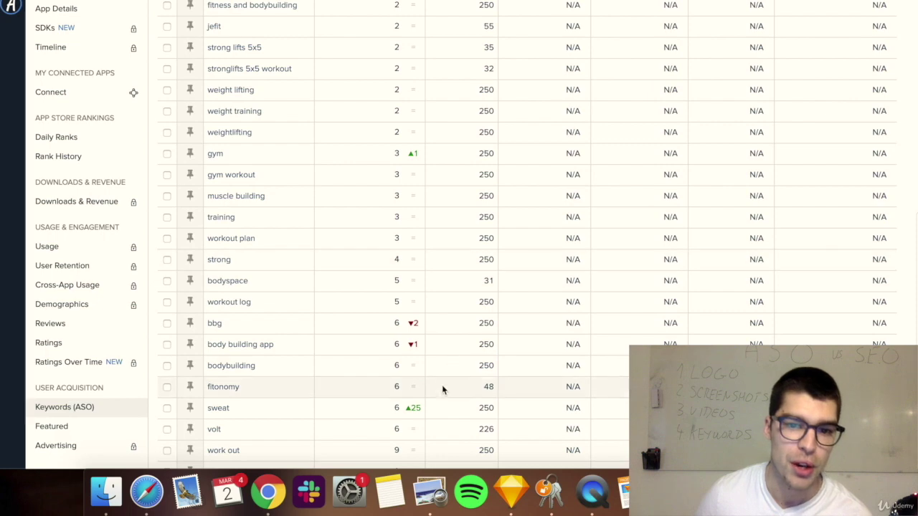
scroll(442, 387, "up", 2)
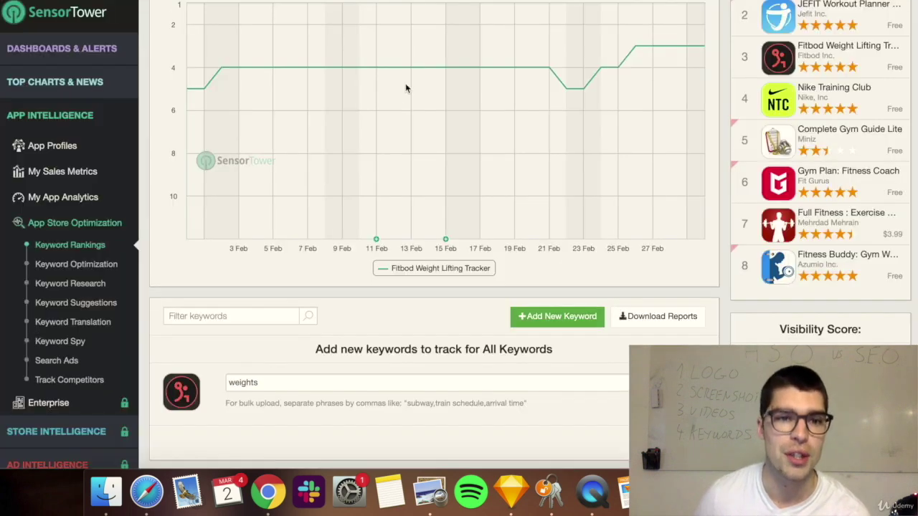
- Switch to Sensor Tower, open Fitbod's app profile overview and check the list of charts offered for its Category Ranking History
scroll(419, 57, "up", 5)
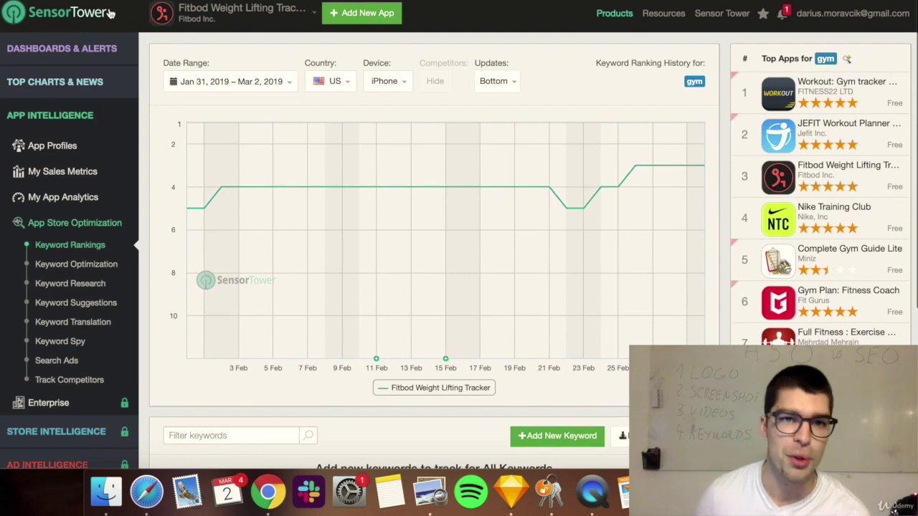
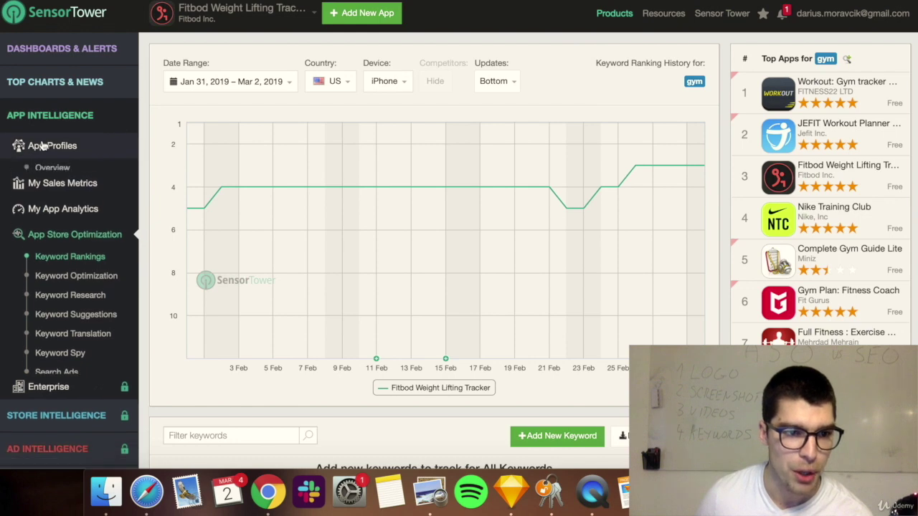
left_click(77, 169)
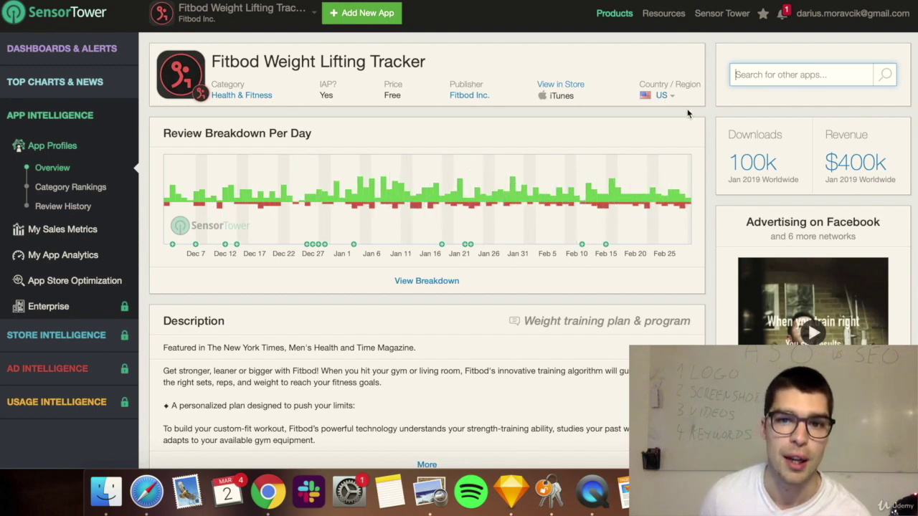
scroll(701, 190, "down", 3)
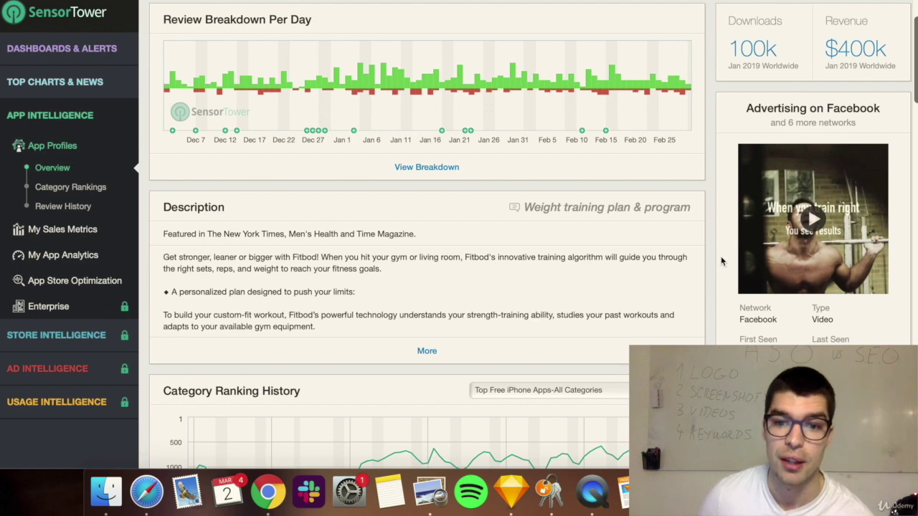
scroll(721, 256, "down", 3)
scroll(631, 210, "down", 2)
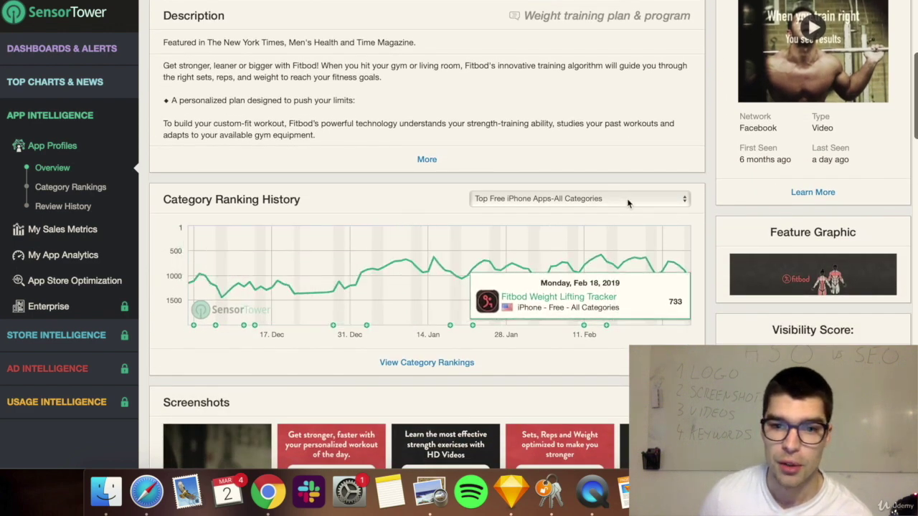
left_click(606, 198)
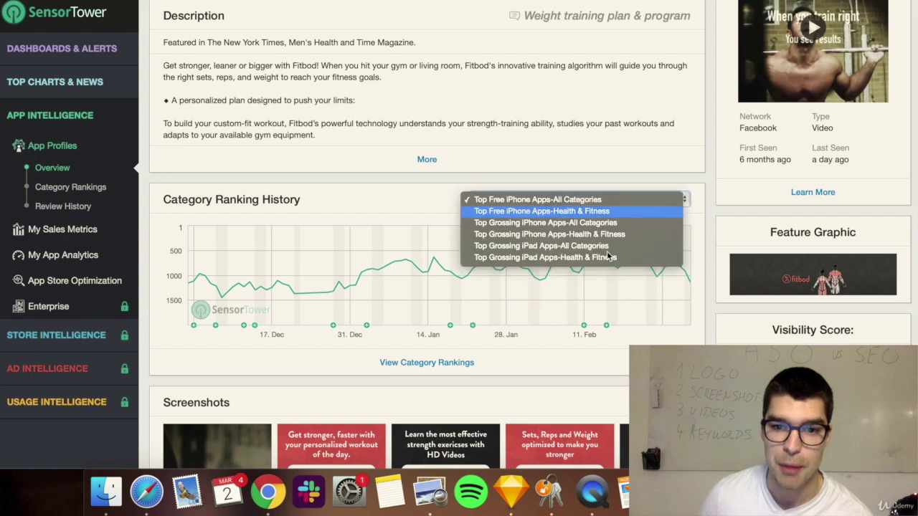
left_click(574, 276)
- Look through Fitbod's screenshots, rating breakdown and most recent reviews, including the Needs Bug Fixes review
scroll(710, 190, "down", 5)
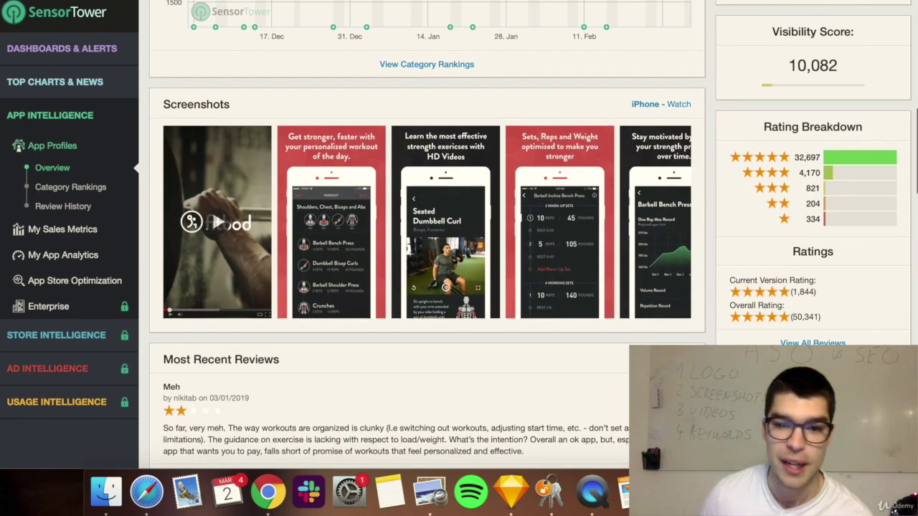
scroll(582, 304, "down", 4)
scroll(582, 304, "down", 6)
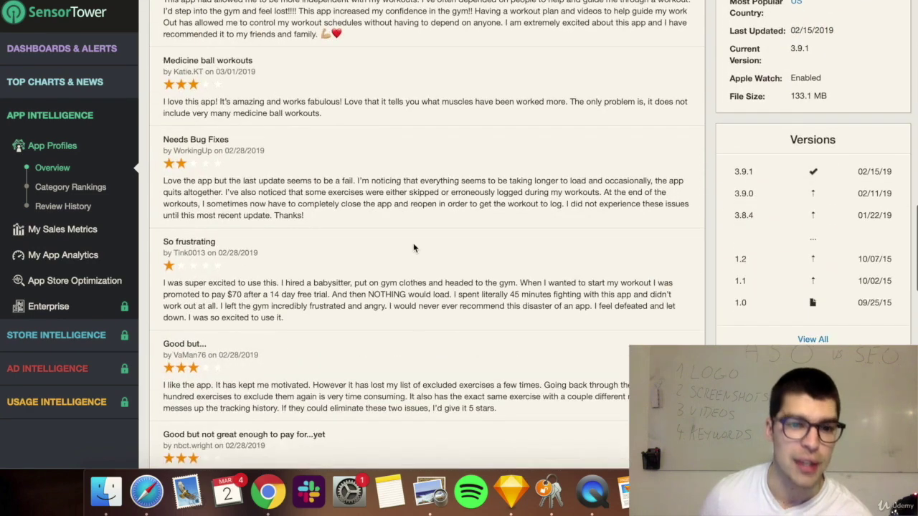
scroll(413, 248, "down", 2)
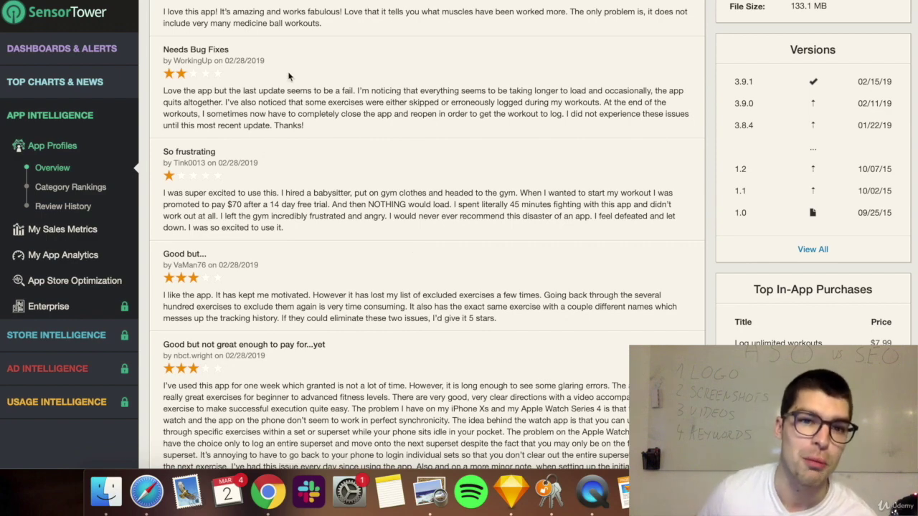
triple_click(279, 93)
left_click(279, 93)
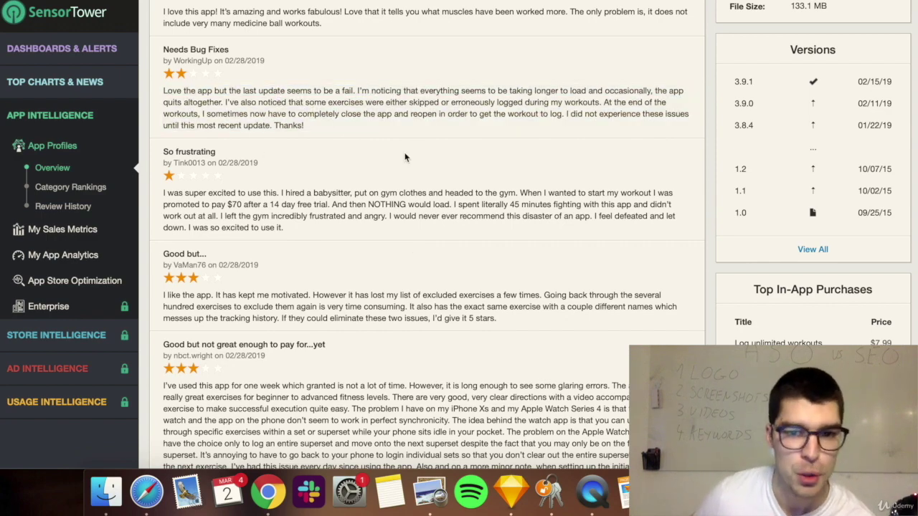
scroll(405, 156, "down", 5)
scroll(405, 156, "down", 1)
scroll(461, 263, "down", 1)
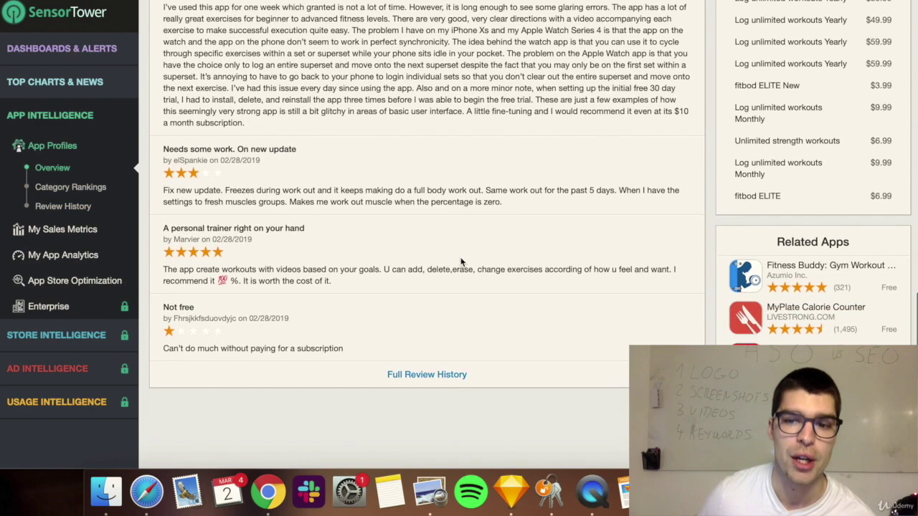
scroll(506, 271, "down", 3)
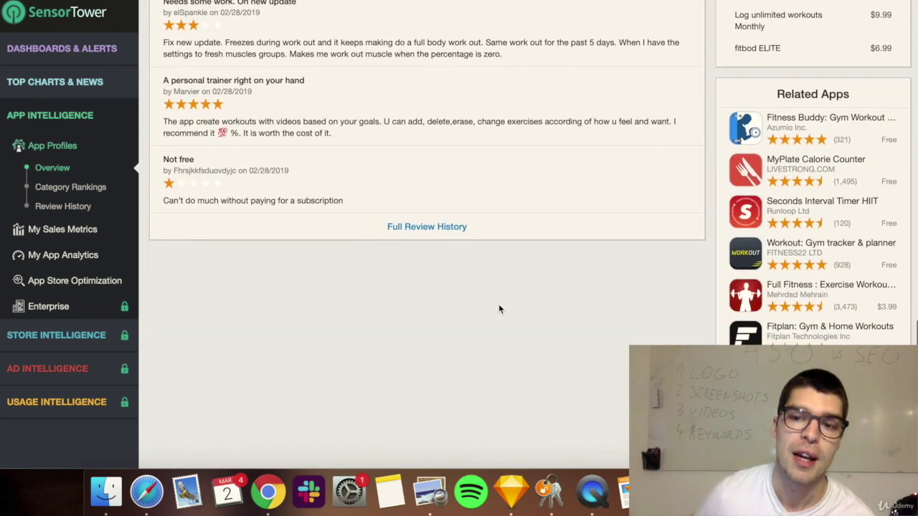
- Look over Fitbod's versions, top in-app purchases and related apps in its profile overview
scroll(500, 307, "up", 6)
scroll(500, 308, "up", 2)
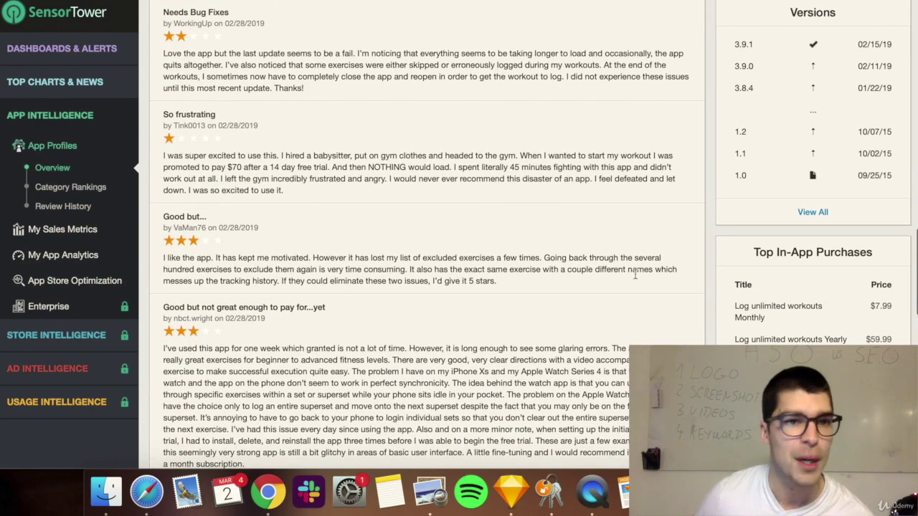
scroll(638, 273, "down", 10)
scroll(641, 273, "up", 3)
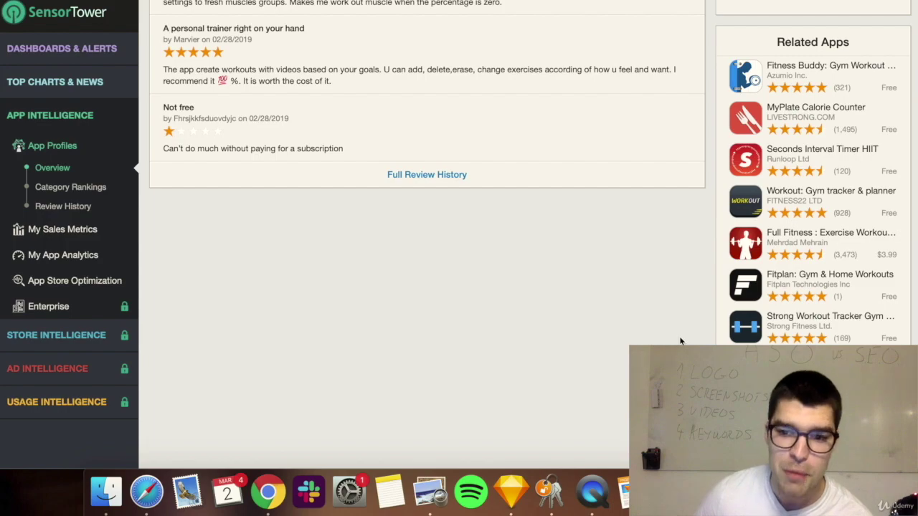
scroll(681, 342, "up", 20)
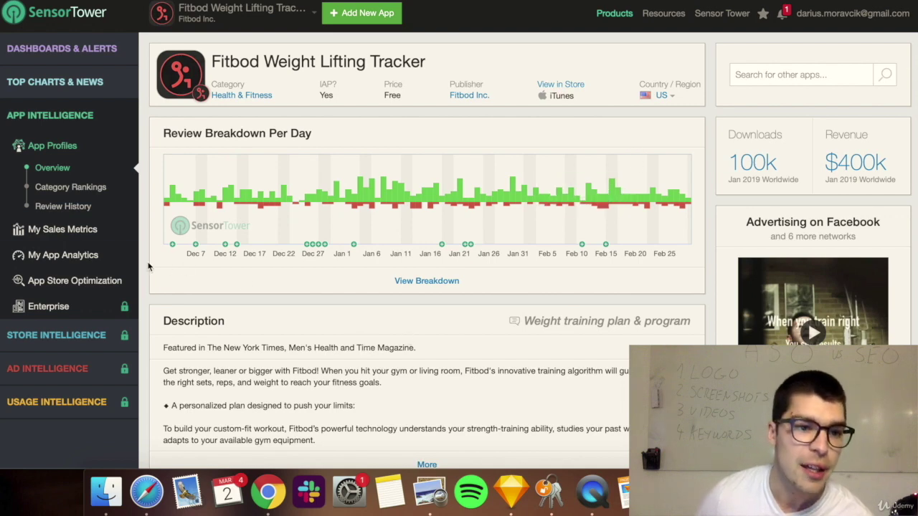
- Open Fitbod's Keyword Rankings, dismiss the suggested search terms and go to the form for adding keywords to track
left_click(80, 283)
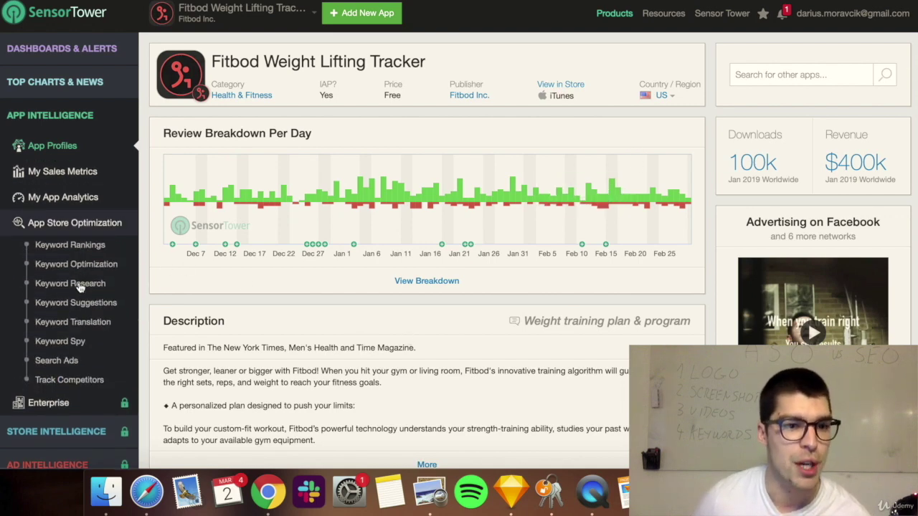
left_click(89, 248)
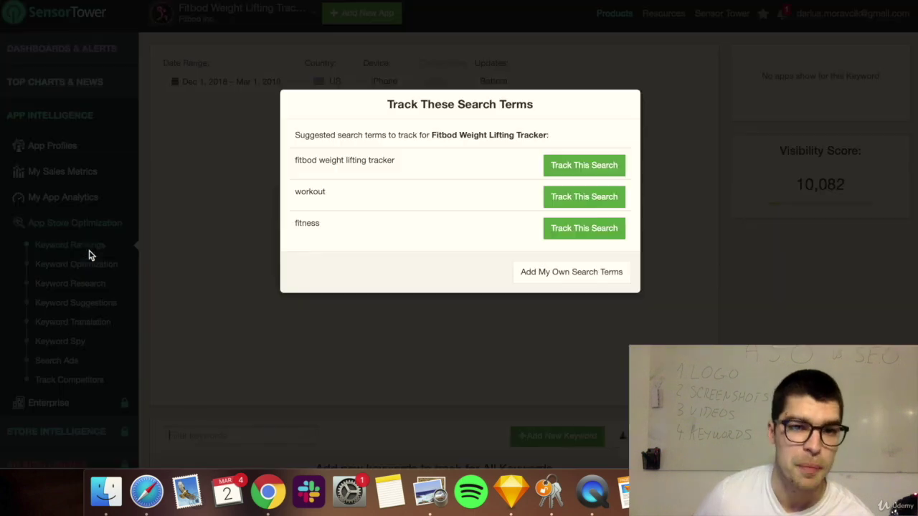
left_click(631, 327)
scroll(421, 304, "down", 3)
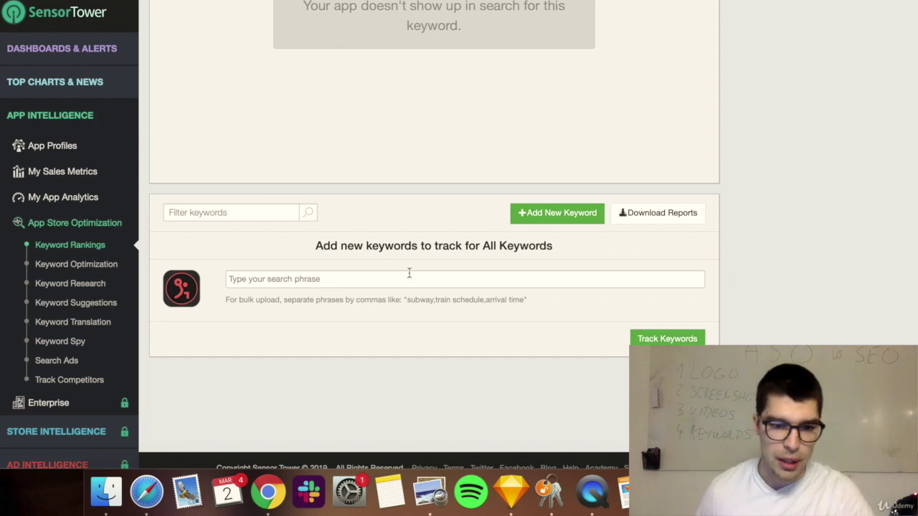
- Look over the Keyword Rankings page's app, date range, country and device settings and its keyword tracking form
scroll(385, 227, "up", 5)
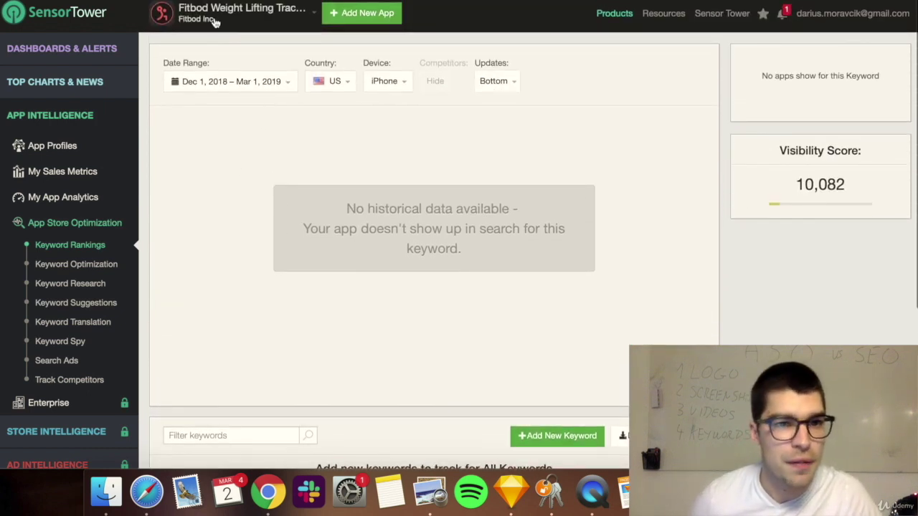
scroll(417, 378, "down", 5)
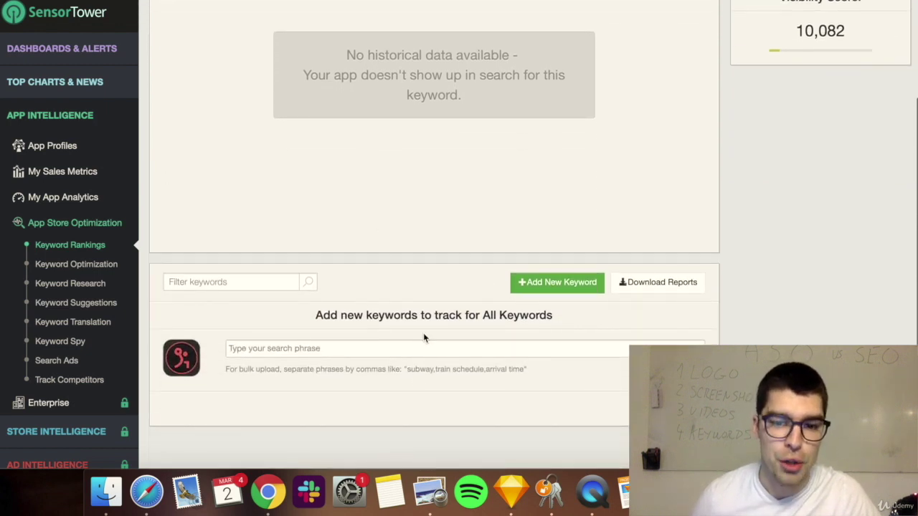
scroll(462, 308, "up", 5)
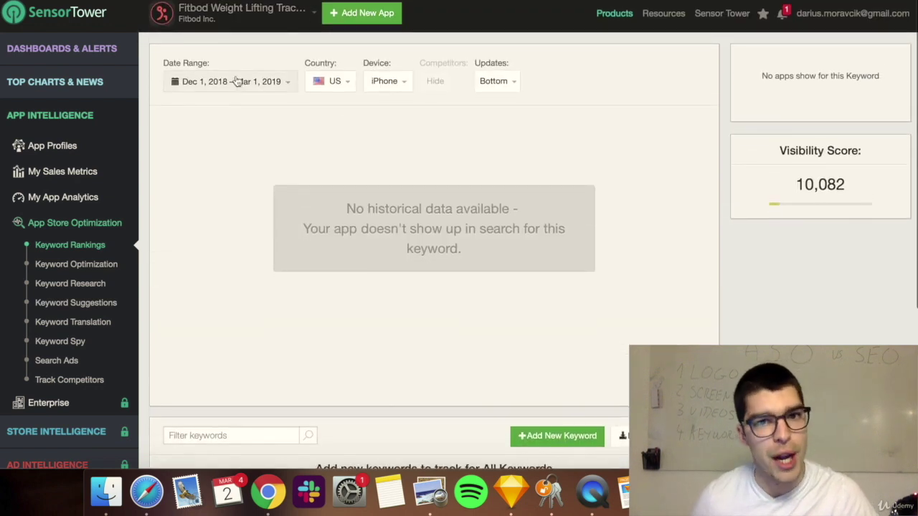
scroll(428, 320, "down", 5)
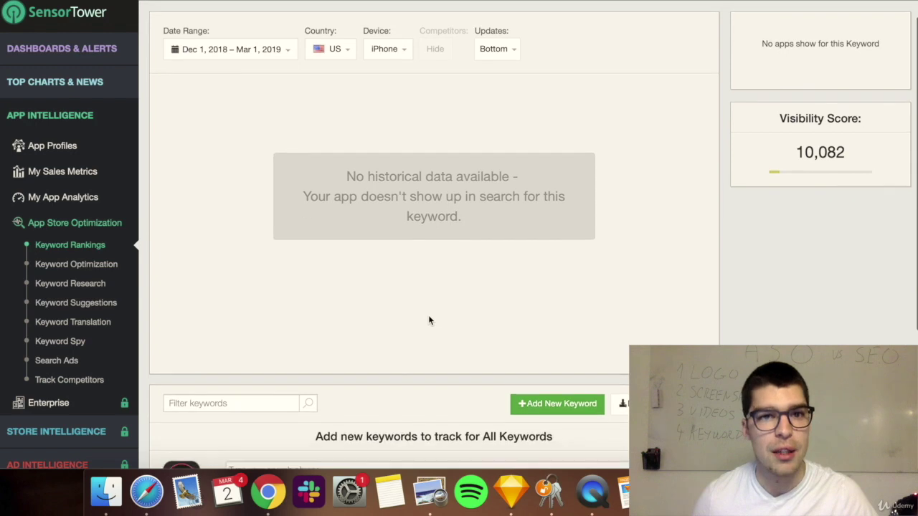
left_click(551, 274)
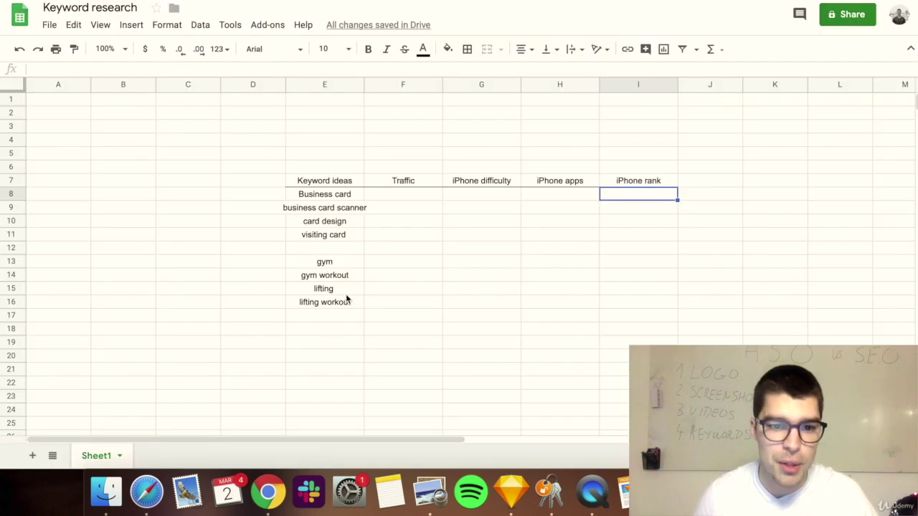
- Copy the keyword idea lifting workout from the sheet and add it to Fitbod's tracked keywords in Sensor Tower
left_click(343, 302)
key("super+c")
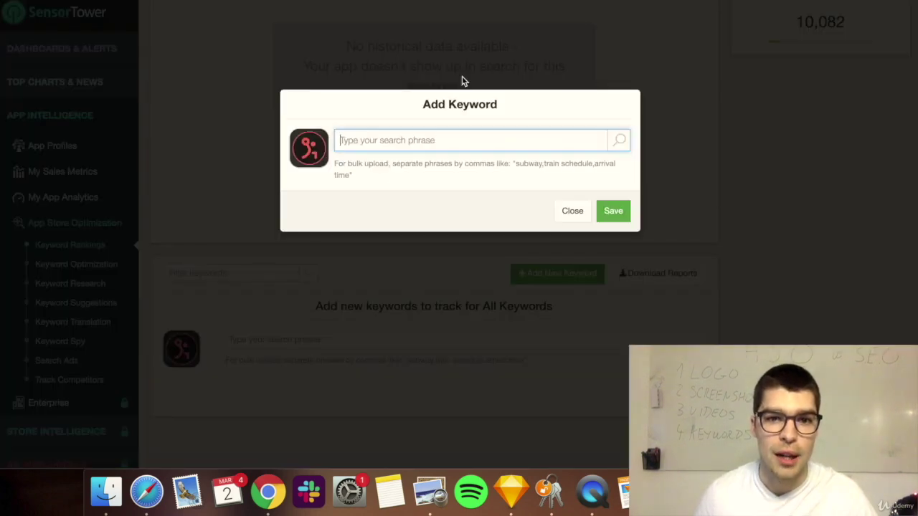
key("super+v")
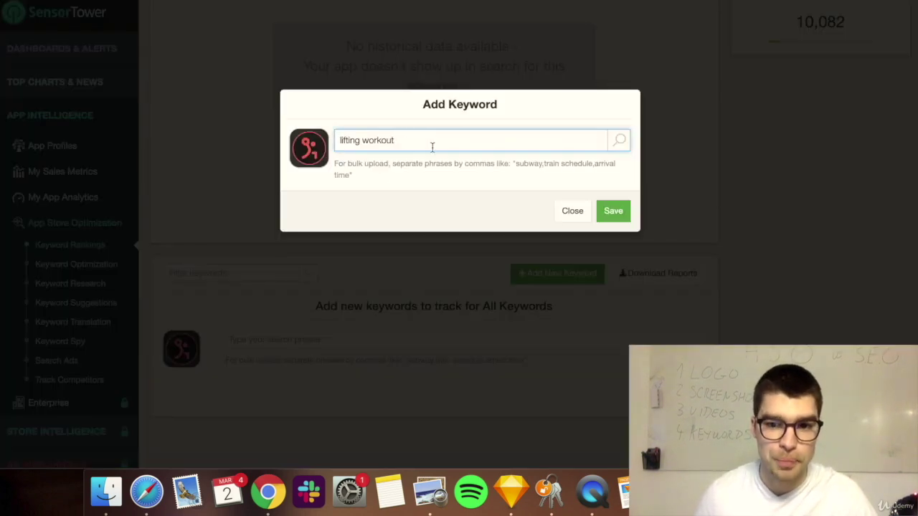
key("Return")
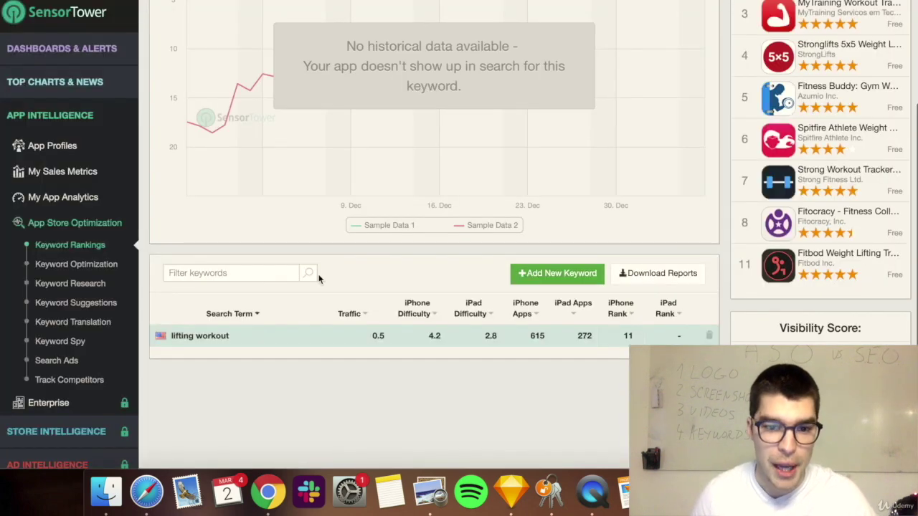
- Examine the traffic, difficulty, apps and rank figures for lifting workout, and briefly view the form for adding another keyword
scroll(320, 278, "down", 1)
mouse_move(356, 306)
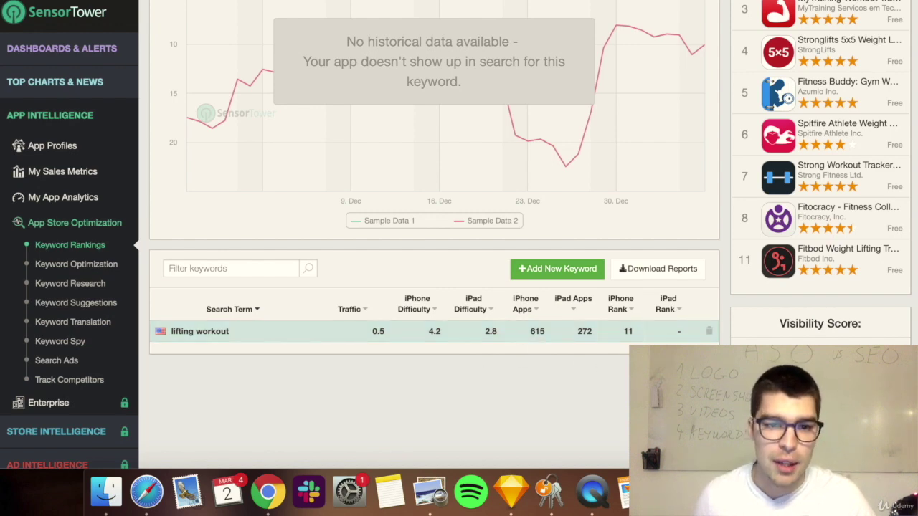
scroll(405, 381, "up", 5)
scroll(315, 310, "down", 3)
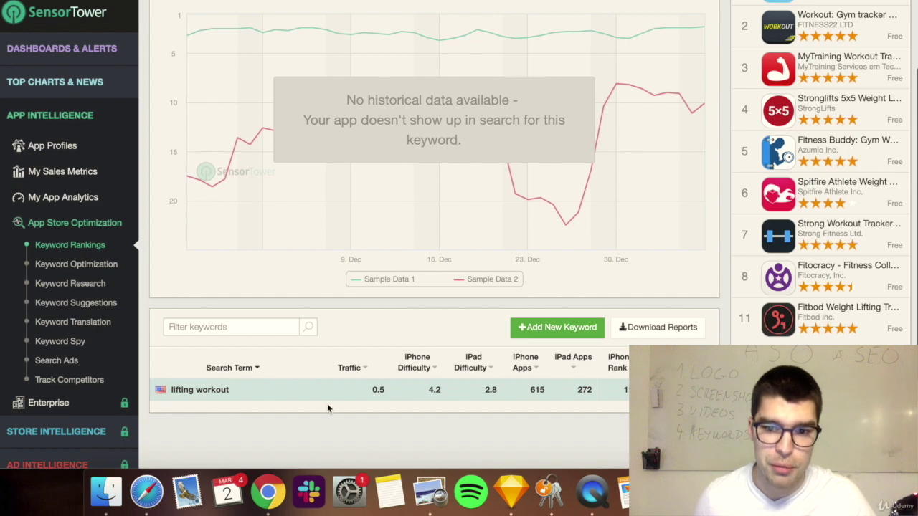
scroll(622, 434, "down", 2)
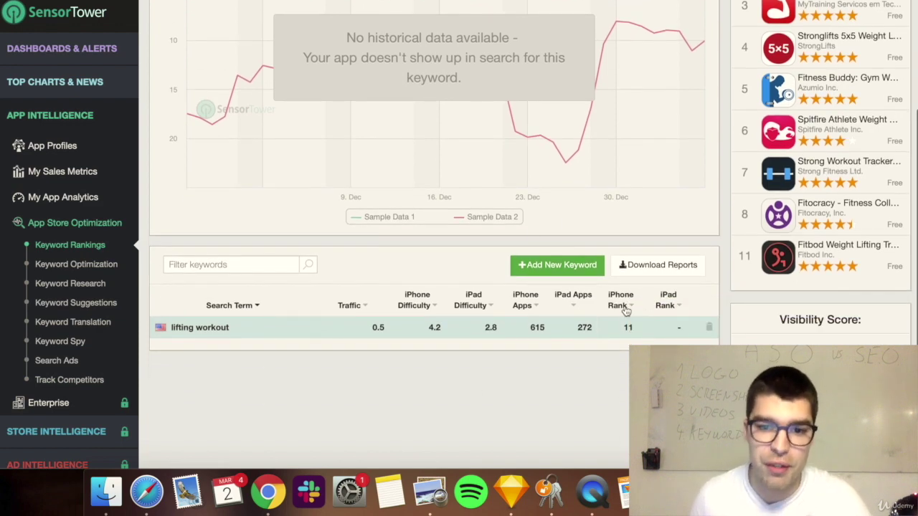
left_click(572, 264)
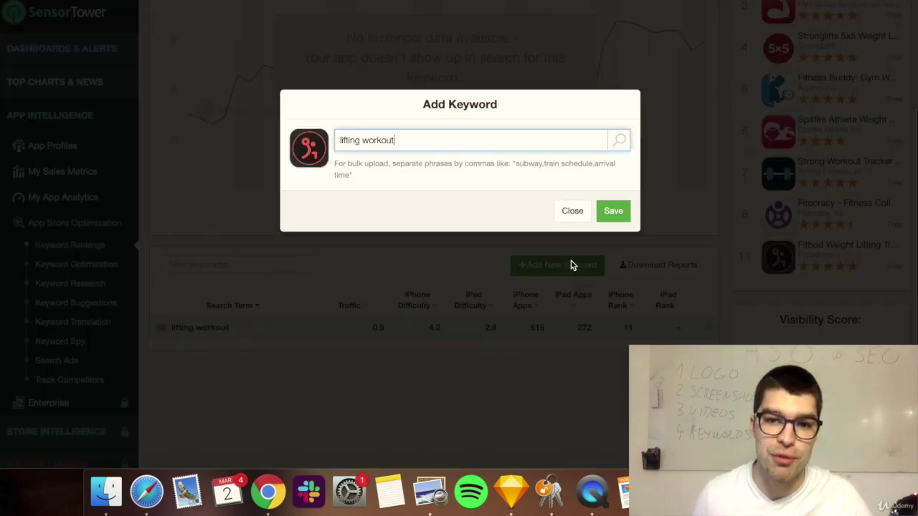
left_click(563, 208)
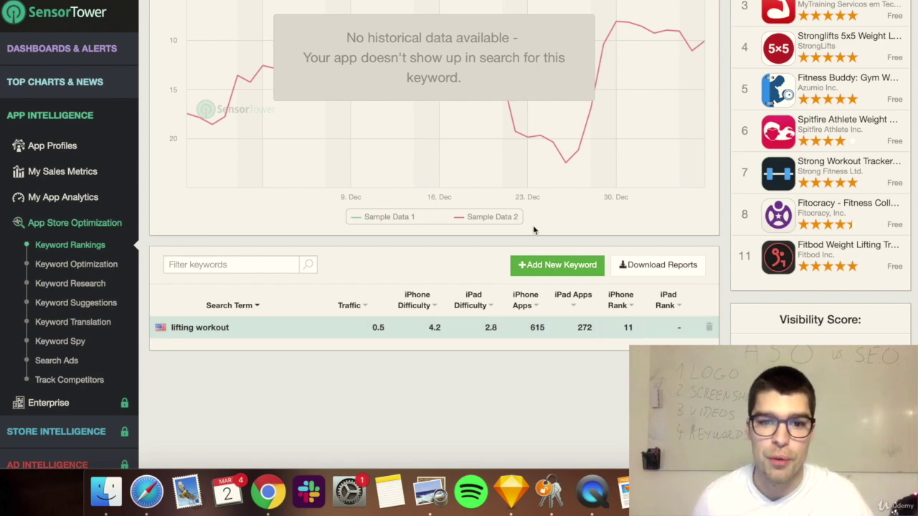
mouse_move(459, 295)
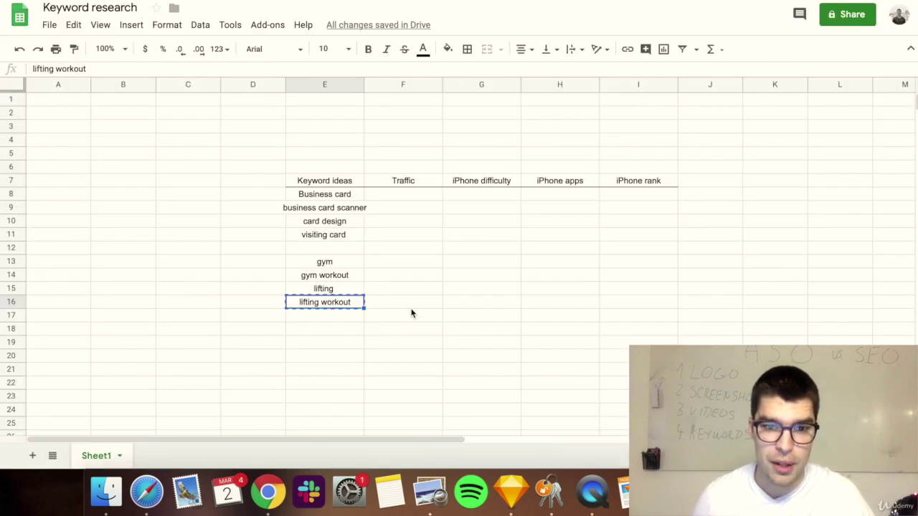
- In the sheet's lifting workout row, enter traffic 0.5, iPhone difficulty 4.2, iPhone apps 615 and iPhone rank 11
left_click(412, 304)
type("0.5")
key("Tab")
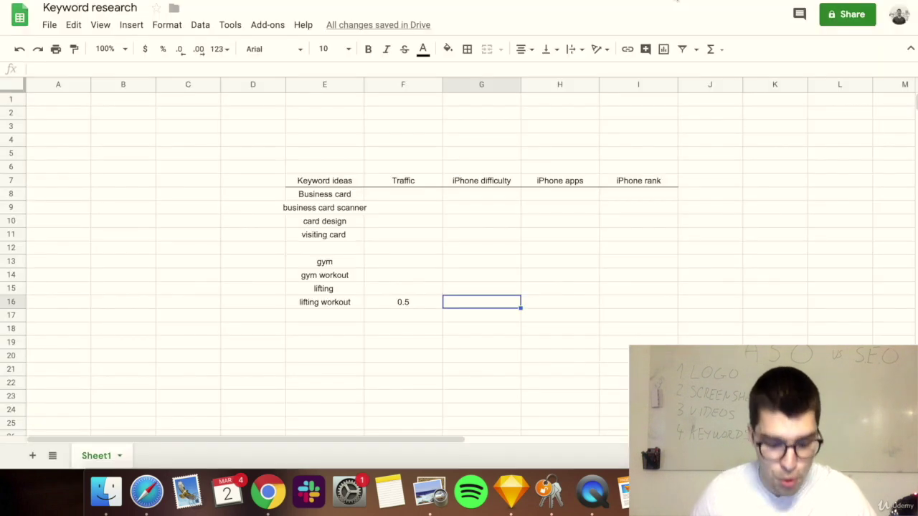
type("4.2")
key("Tab")
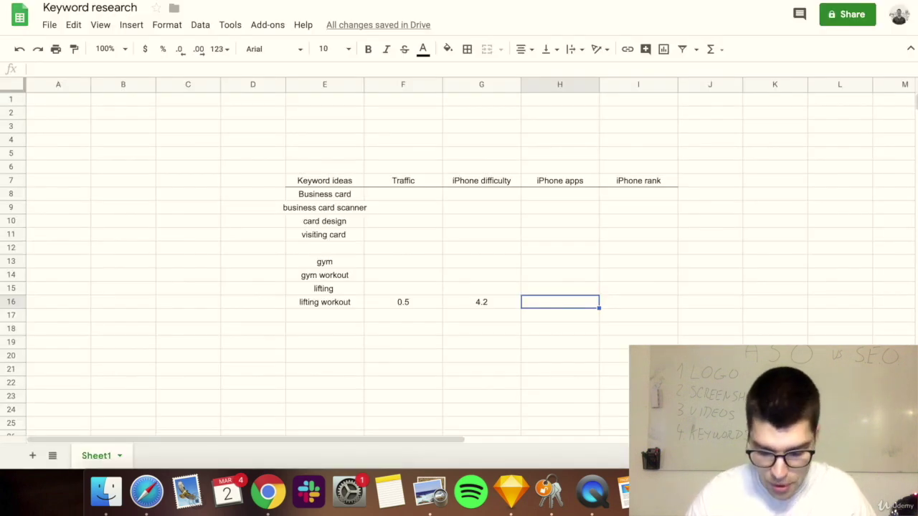
type("6.")
type("5")
key("Tab")
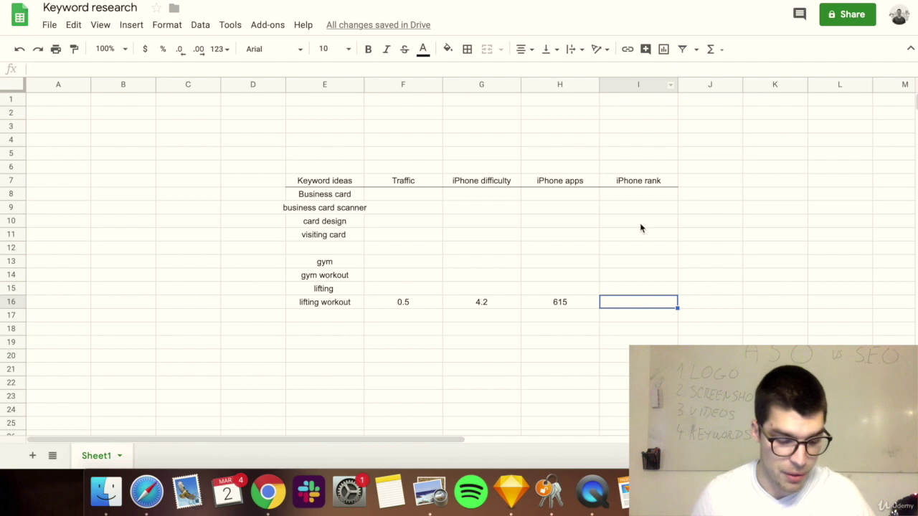
type("11")
key("ctrl+Return")
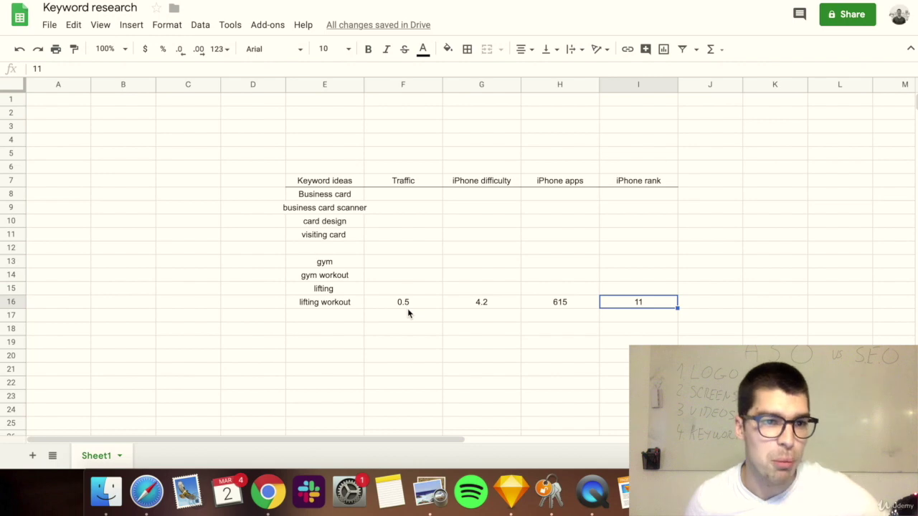
left_click(349, 358)
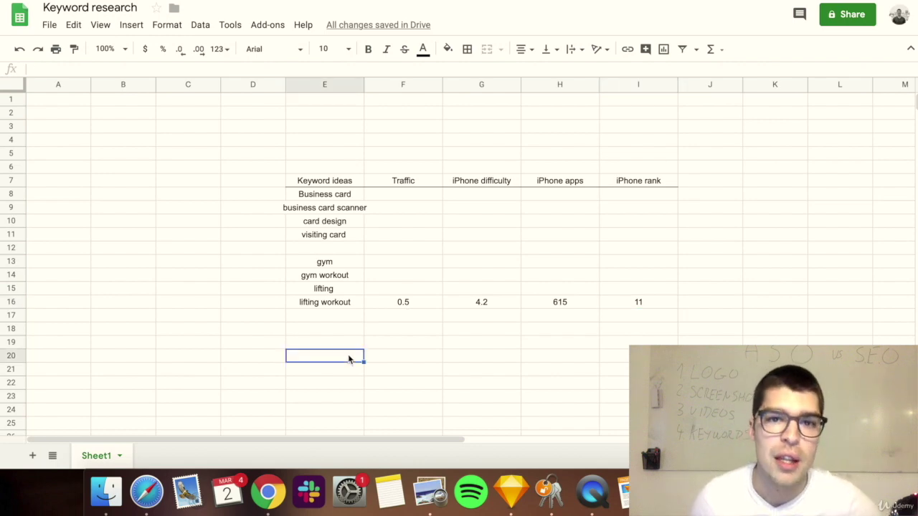
- Compare the lifting workout figures in Sensor Tower with the sheet, and review the iPhone rank and the table area still to fill
key("ctrl+shift+Tab")
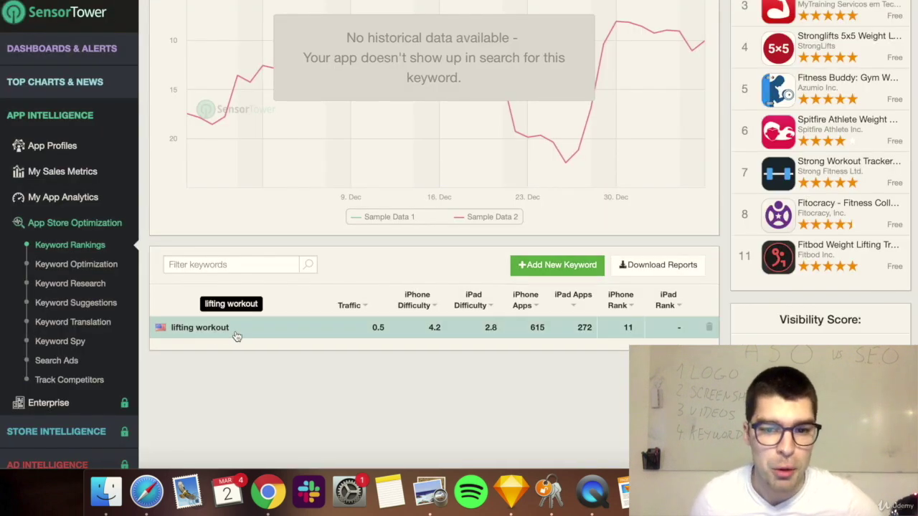
key("ctrl+Tab")
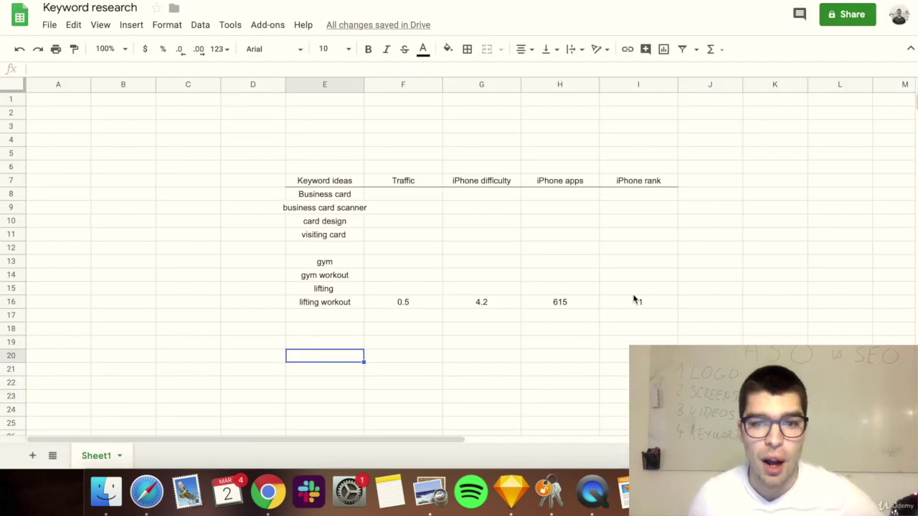
left_click(631, 306)
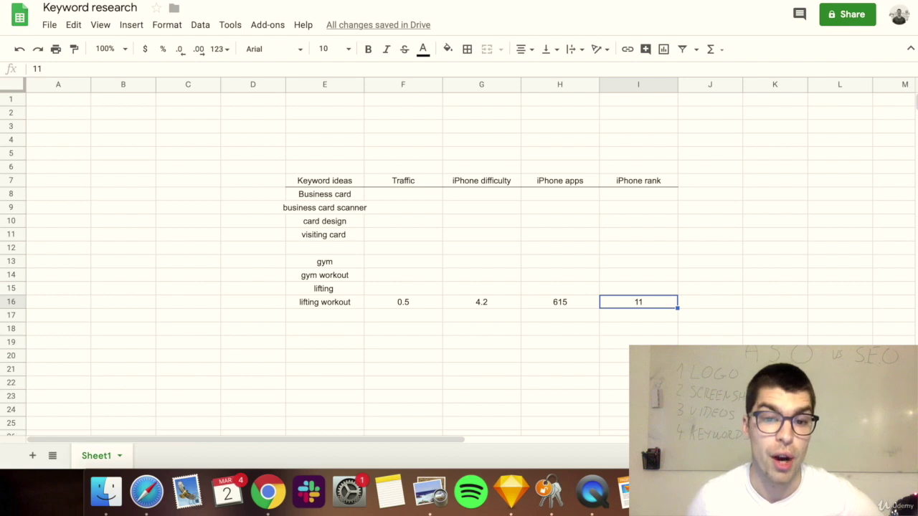
left_click_drag(338, 197, 645, 410)
scroll(459, 251, "down", 3)
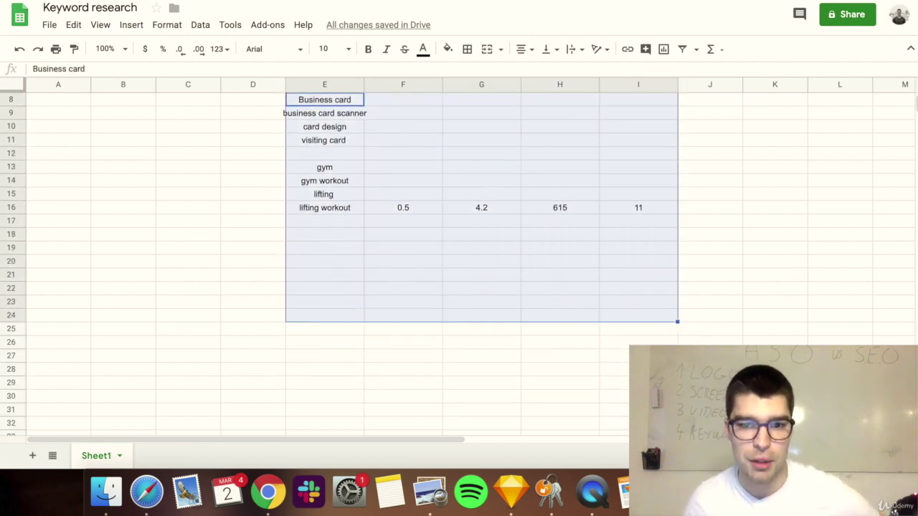
left_click(613, 355)
scroll(458, 251, "up", 3)
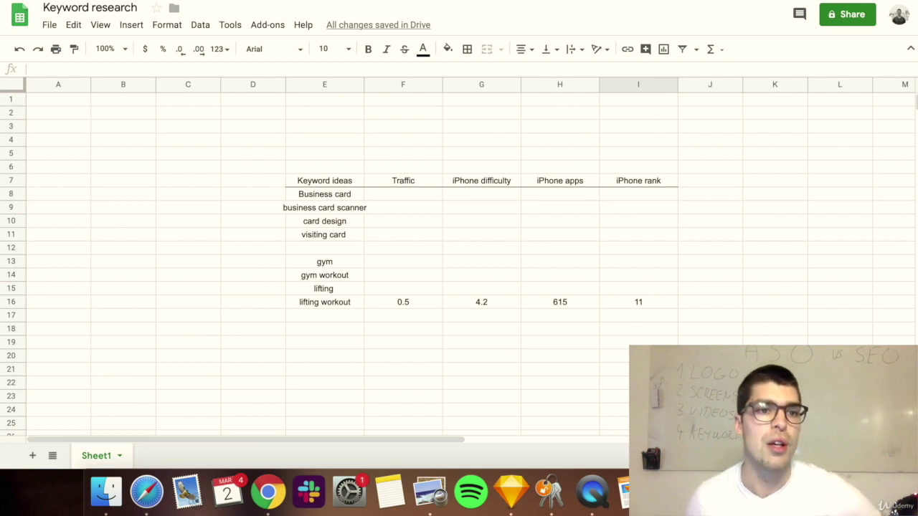
scroll(339, 264, "down", 1)
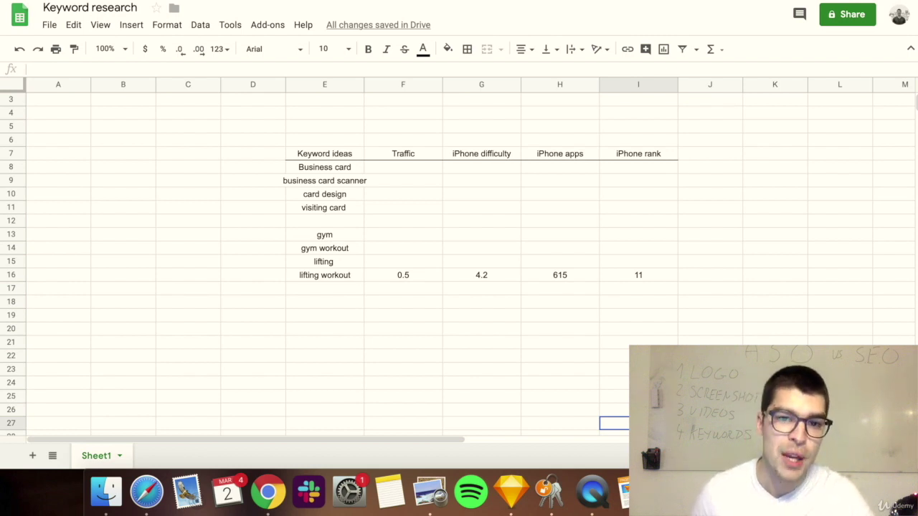
- Compare traffic with iPhone difficulty for lifting workout, and look over the Traffic and iPhone difficulty columns
left_click(417, 277)
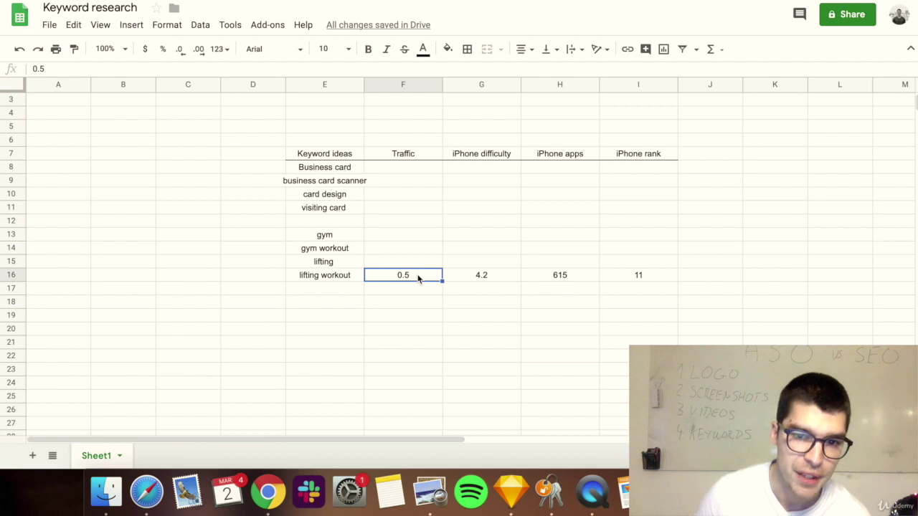
left_click(518, 279)
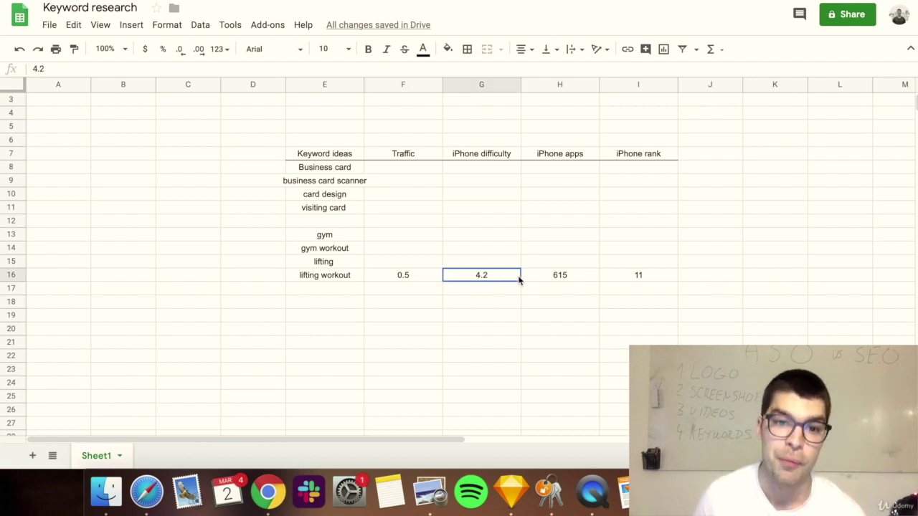
left_click(419, 278)
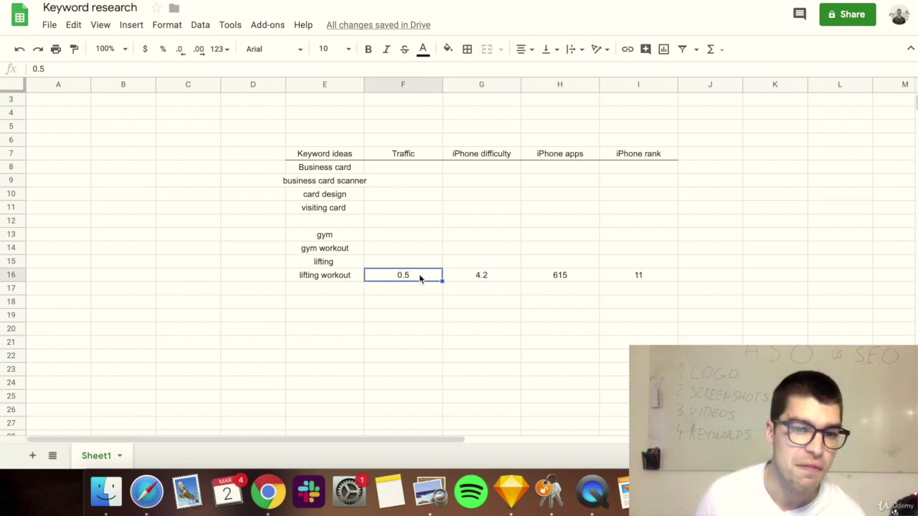
left_click(495, 282)
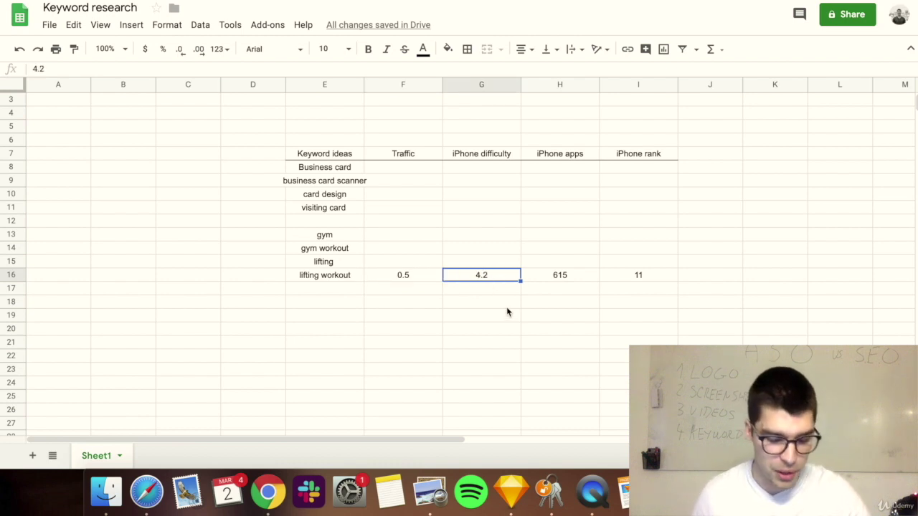
left_click_drag(401, 222, 401, 362)
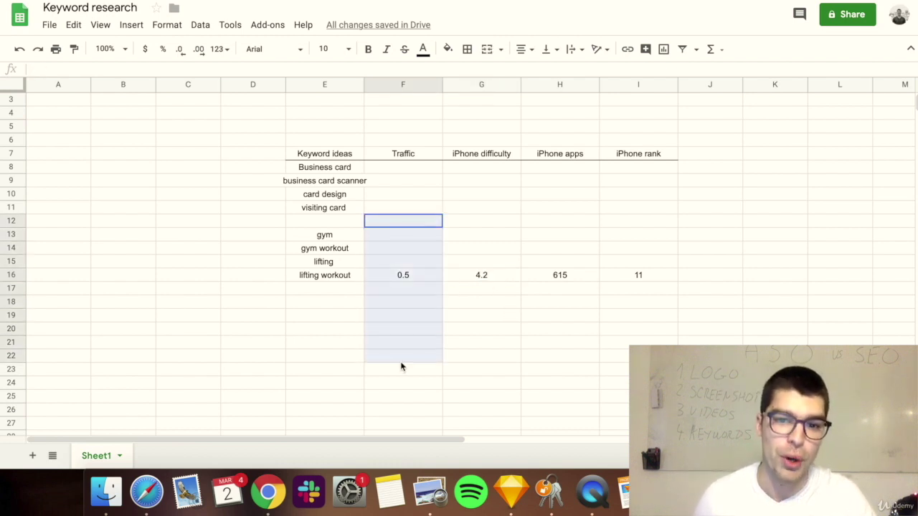
left_click_drag(482, 221, 483, 344)
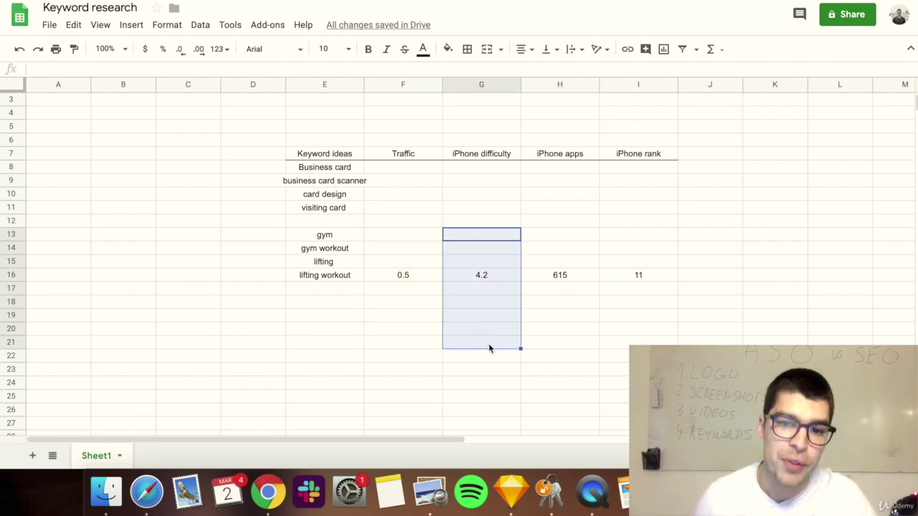
left_click(505, 362)
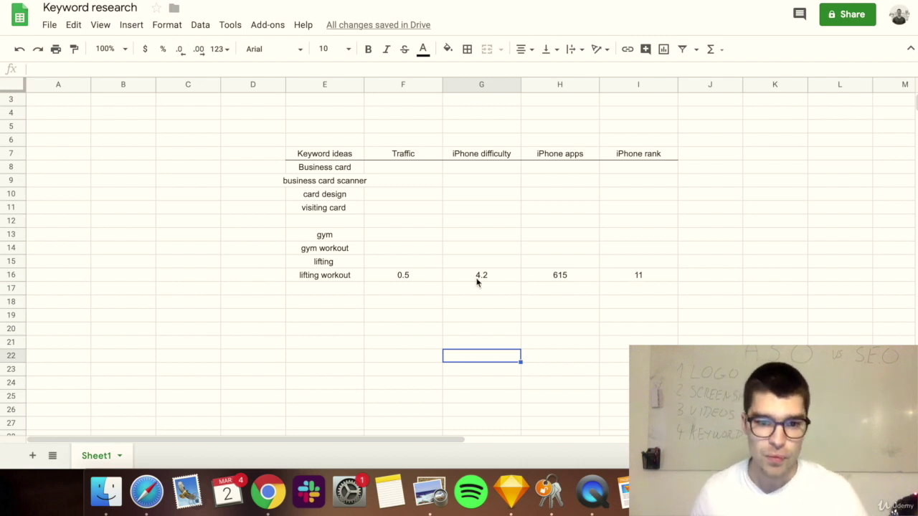
mouse_move(415, 277)
left_mouse_down()
mouse_move(717, 317)
mouse_move(645, 356)
left_mouse_up()
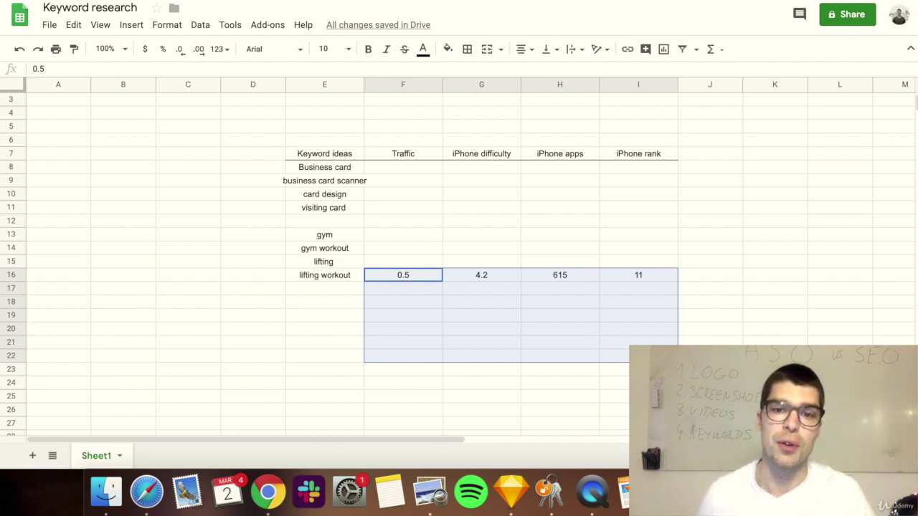
left_click(596, 261)
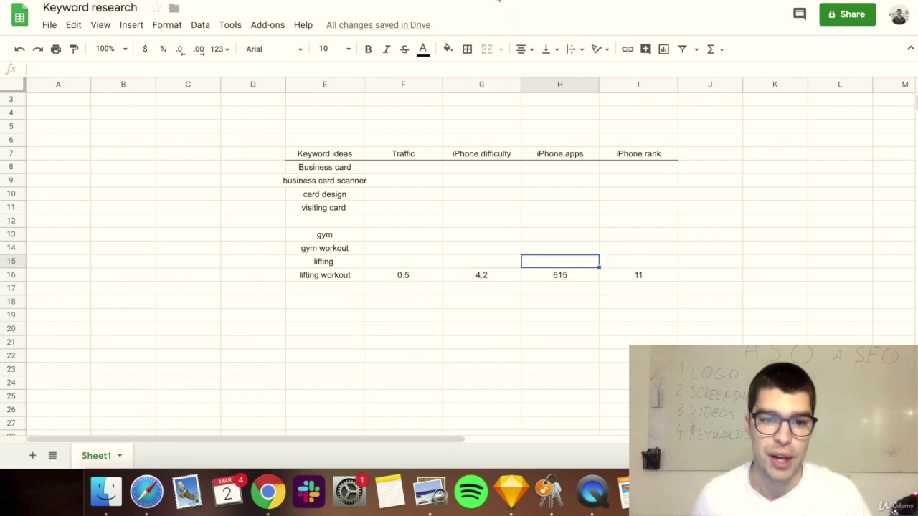
- Switch to Sensor Tower and add crossfit as a new tracked keyword for Fitbod
key("ctrl+Tab")
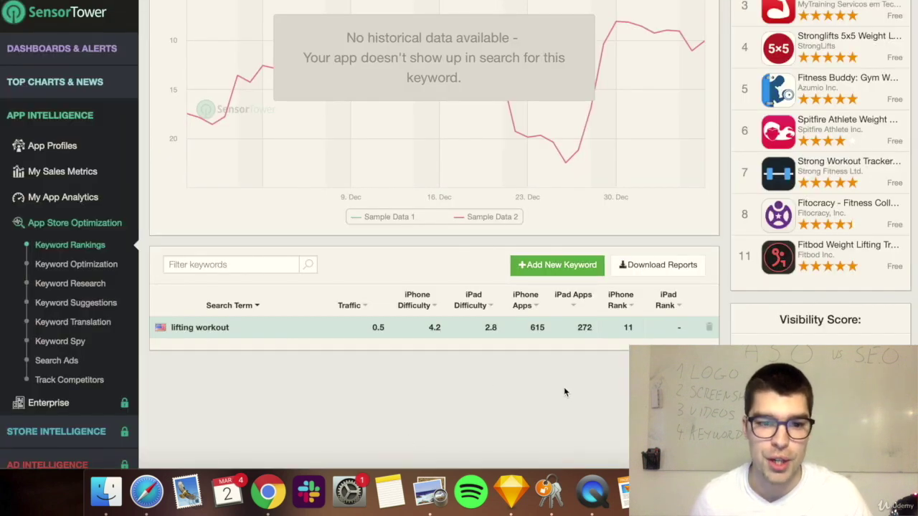
left_click(537, 265)
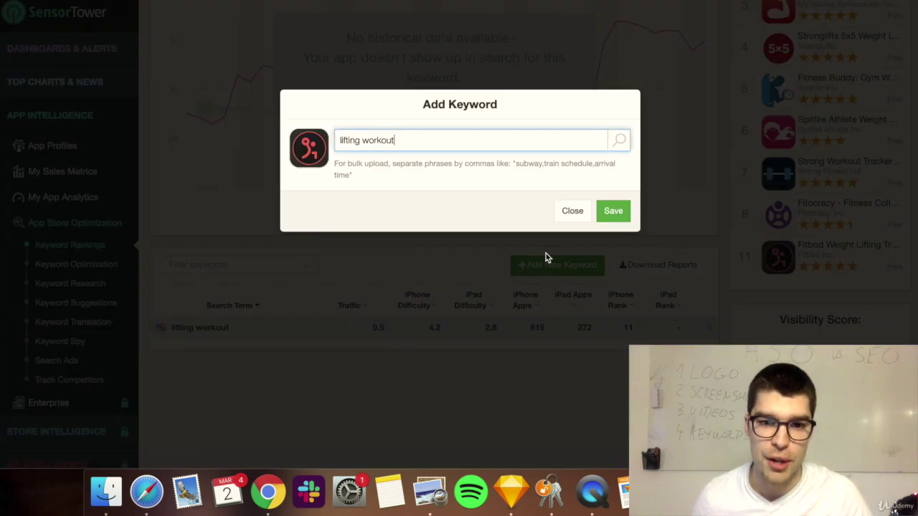
triple_click(400, 139)
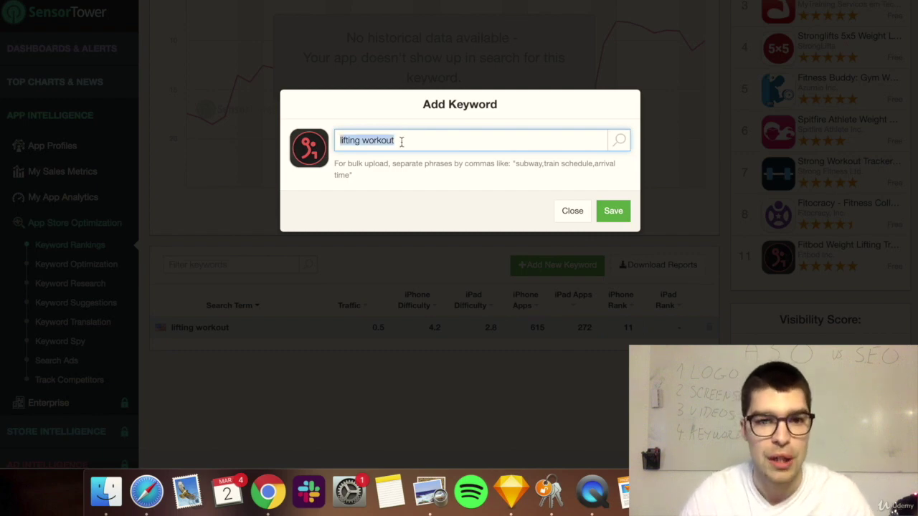
type("gym")
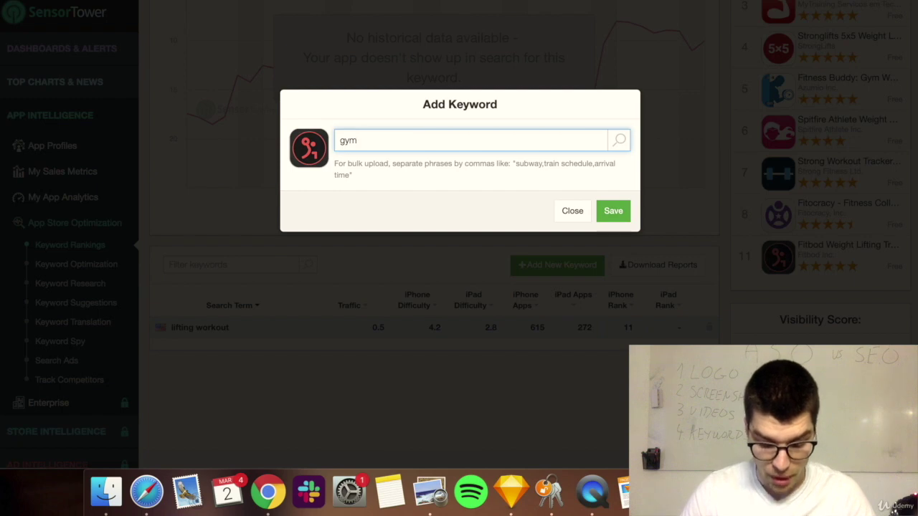
type(" wei")
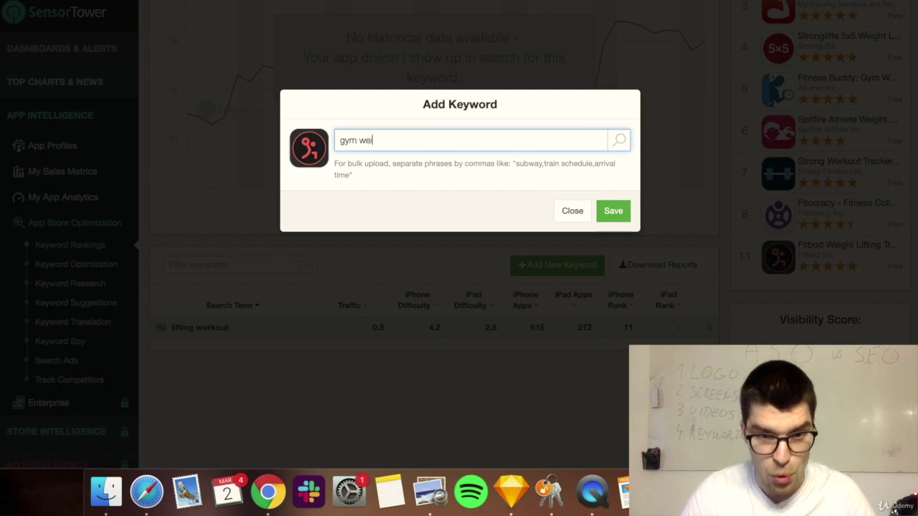
type("ght t")
key("super+a")
type("weight")
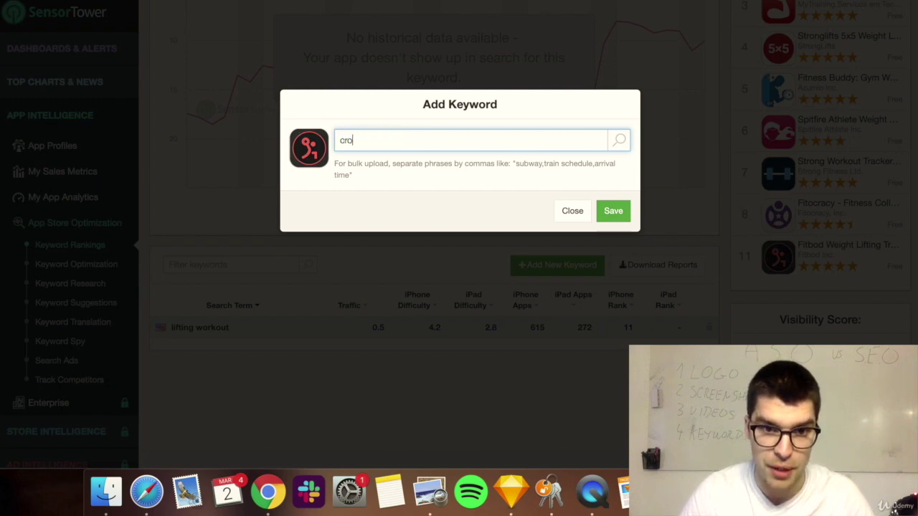
key("Return")
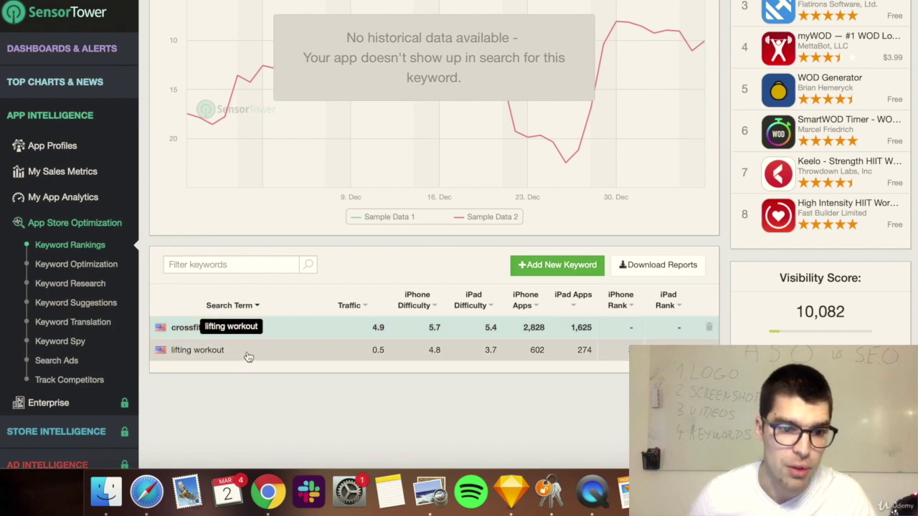
- Compare the traffic, difficulty, apps and iPhone rank figures of crossfit with those of lifting workout
mouse_move(329, 318)
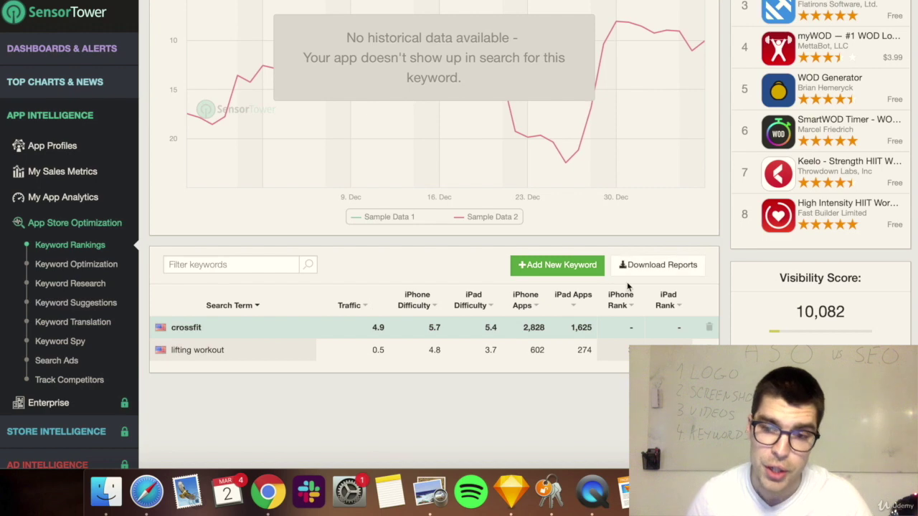
scroll(617, 344, "up", 2)
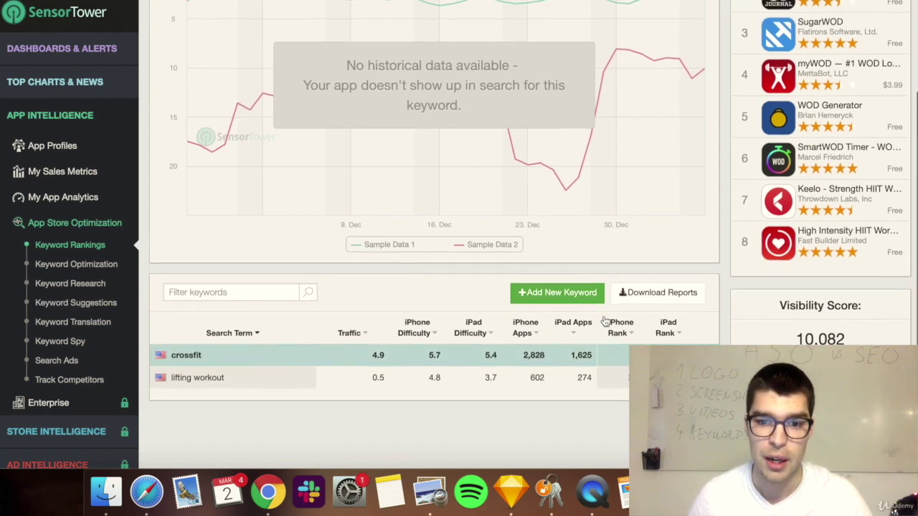
scroll(609, 372, "down", 2)
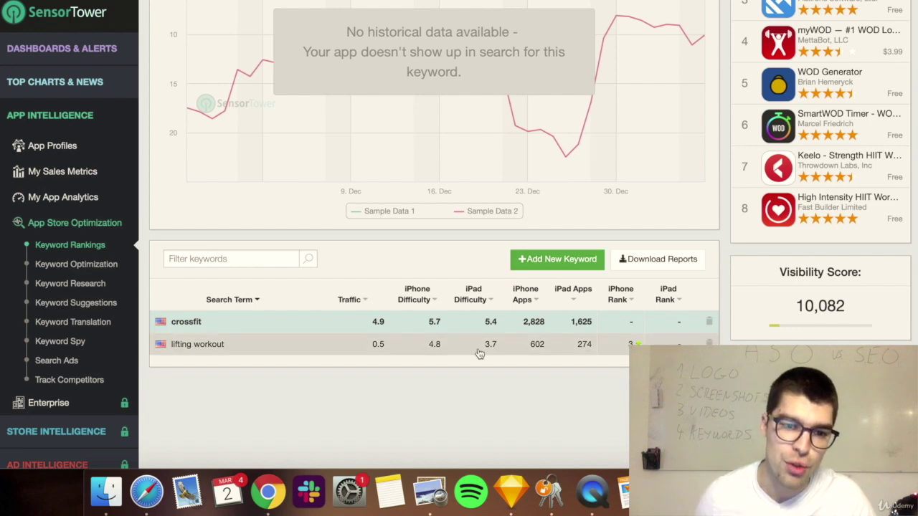
scroll(480, 355, "down", 2)
scroll(479, 354, "down", 1)
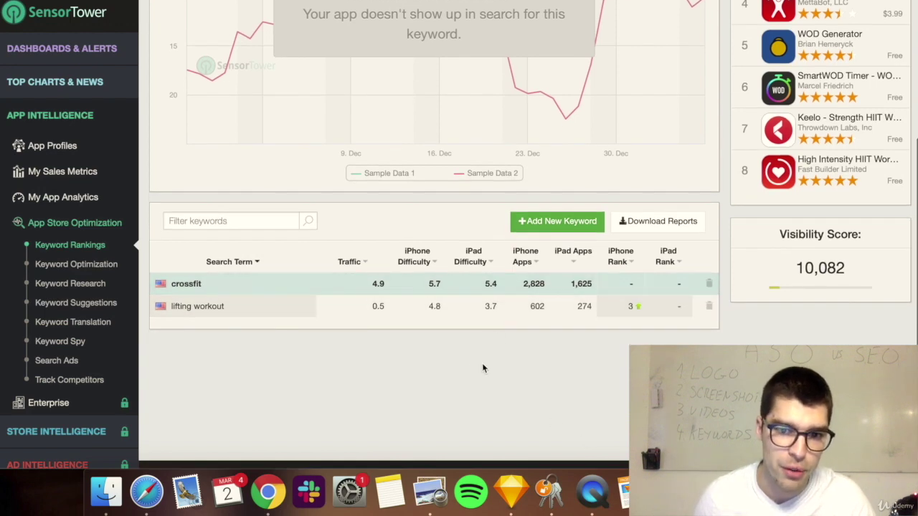
- Switch to App Annie and look through Fitbod's full keyword list down to the lowest-ranked terms
scroll(482, 362, "up", 2)
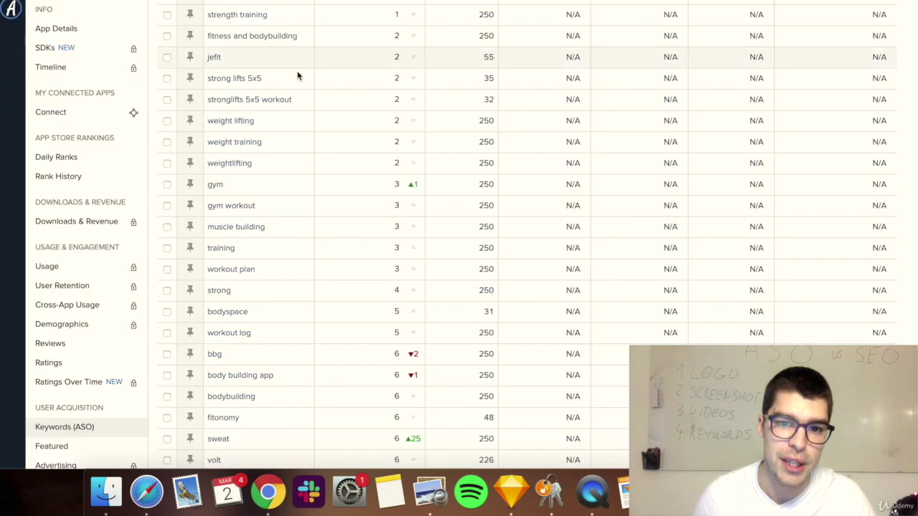
scroll(466, 323, "down", 8)
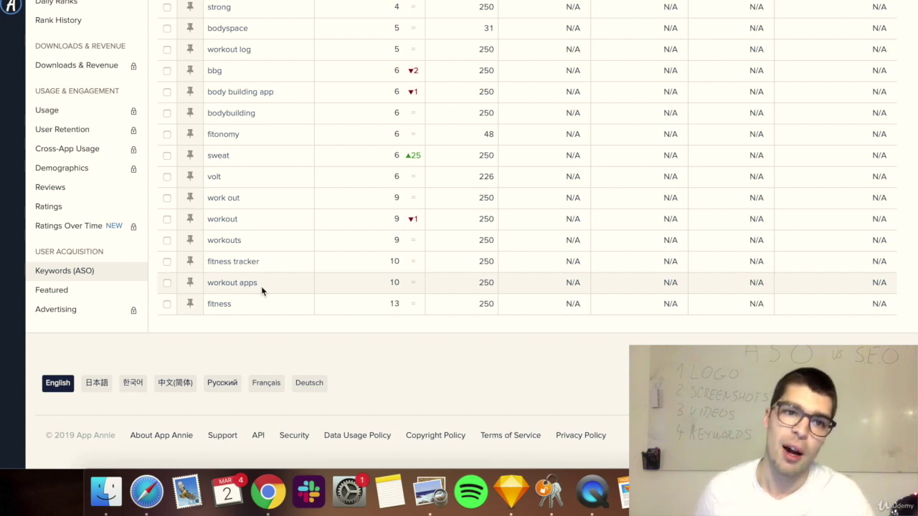
scroll(261, 286, "up", 4)
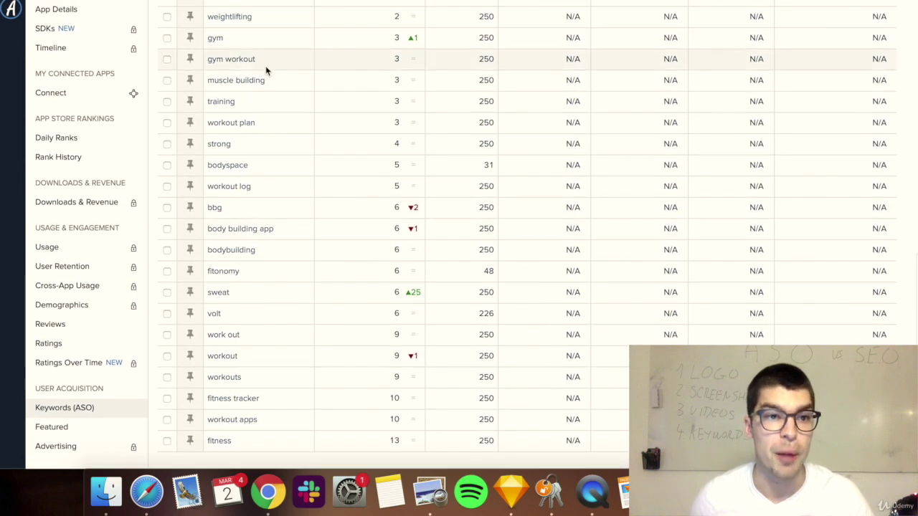
- Switch to App Store Connect and review the Keywords entry of Salut - Business Cards 1.0.2, highlighting Linkedin and the whole keyword list
key("ctrl+Tab")
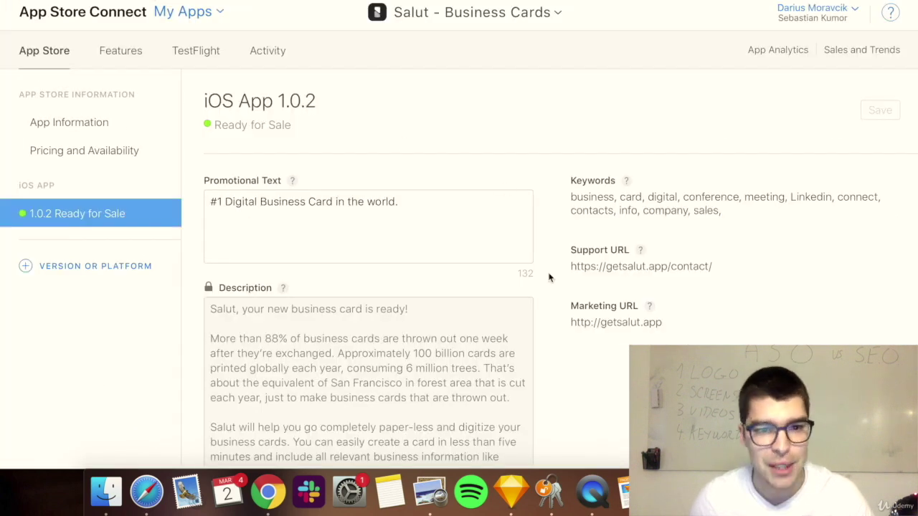
scroll(570, 340, "down", 1)
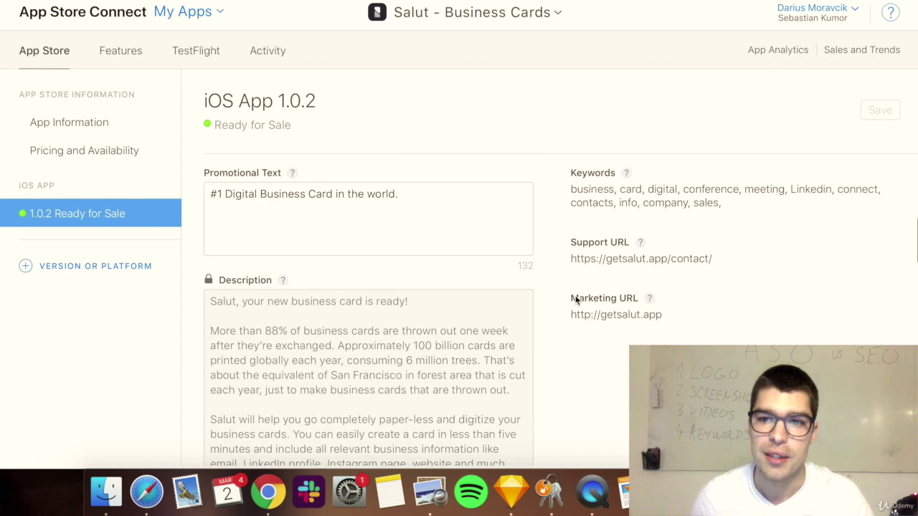
double_click(808, 191)
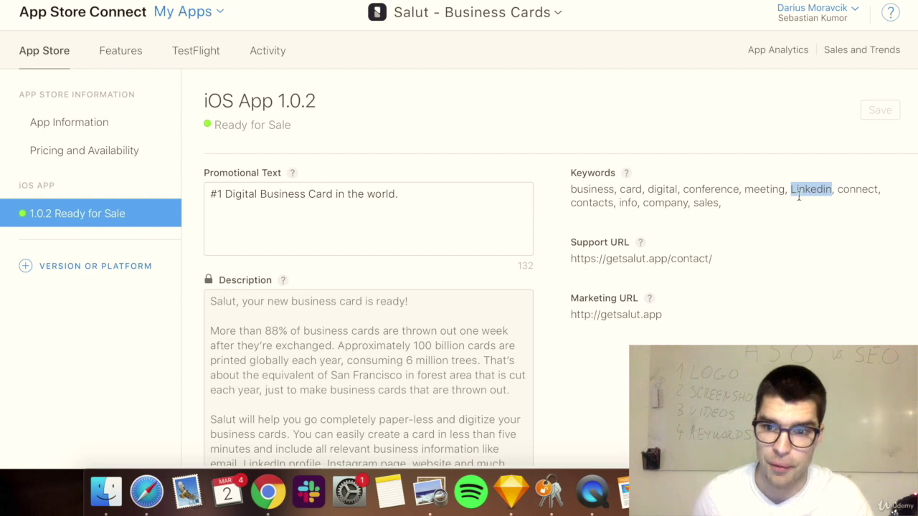
left_click(811, 195)
left_click_drag(567, 173, 759, 204)
left_click(758, 203)
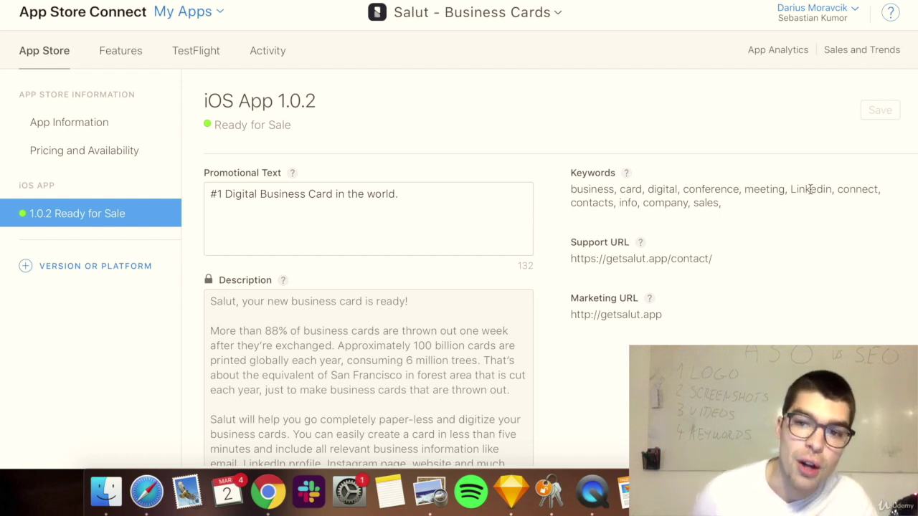
double_click(810, 189)
triple_click(811, 188)
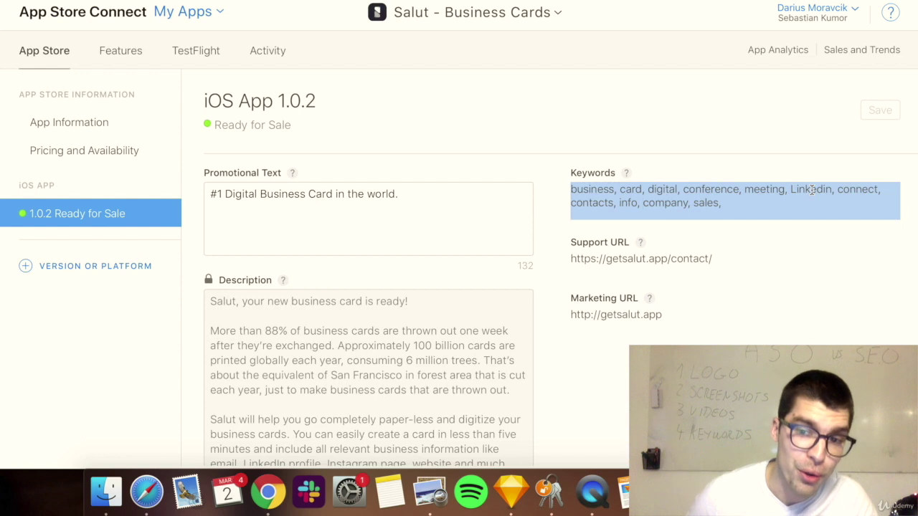
left_click(772, 203)
key("BackSpace")
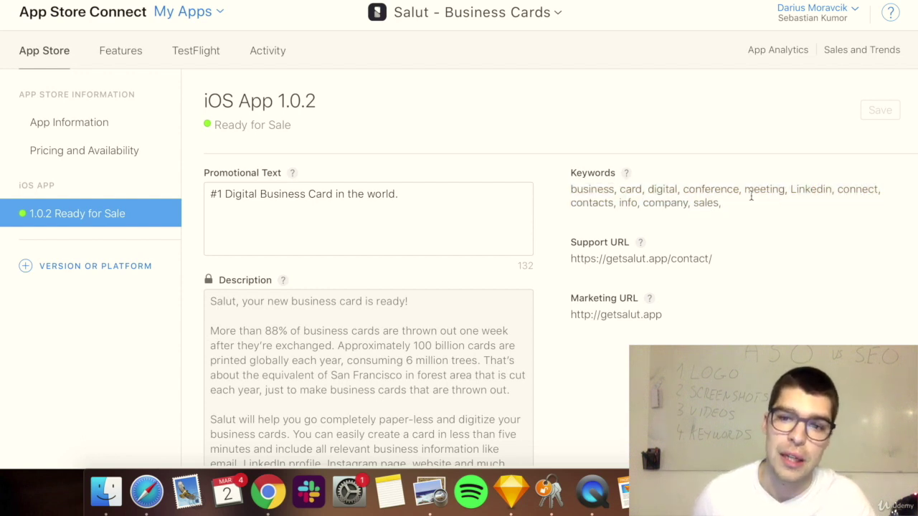
triple_click(809, 191)
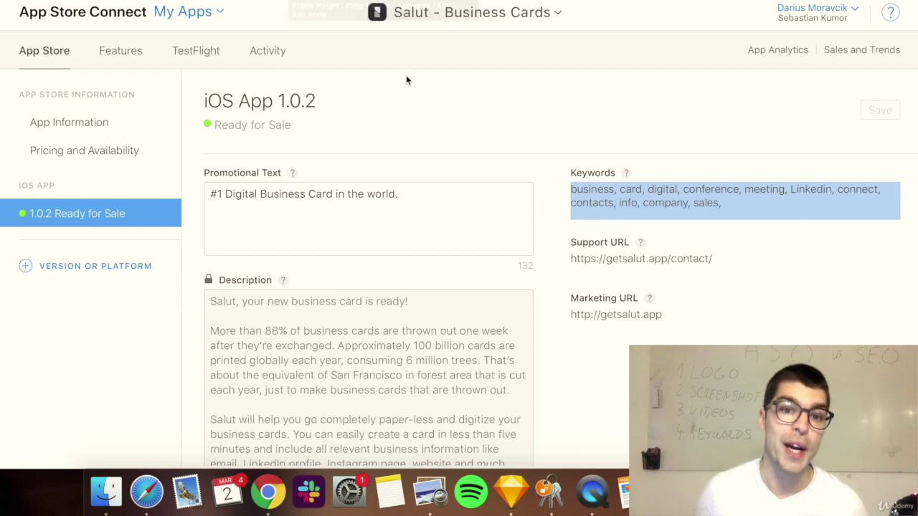
left_click(425, 91)
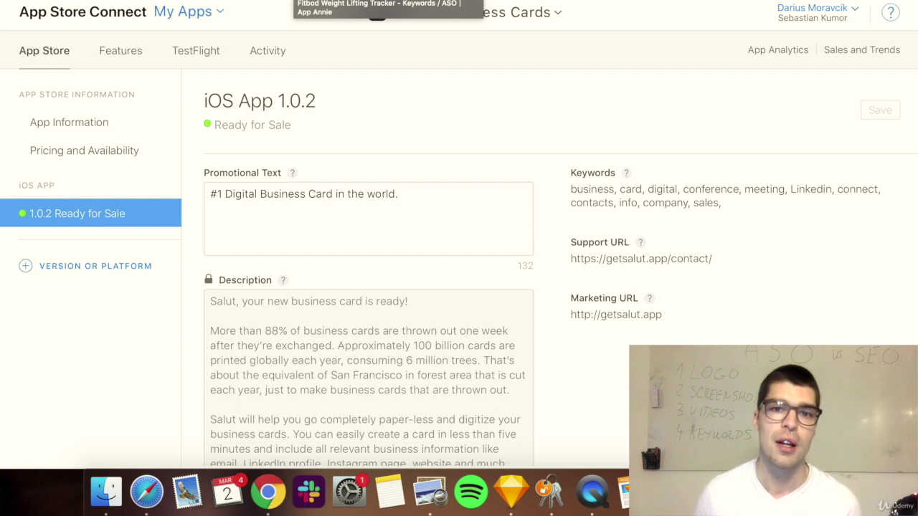
- Revisit Fitbod's keywords in App Annie and highlight the gym and lifting keyword ideas in the Keyword research sheet
left_click(376, 2)
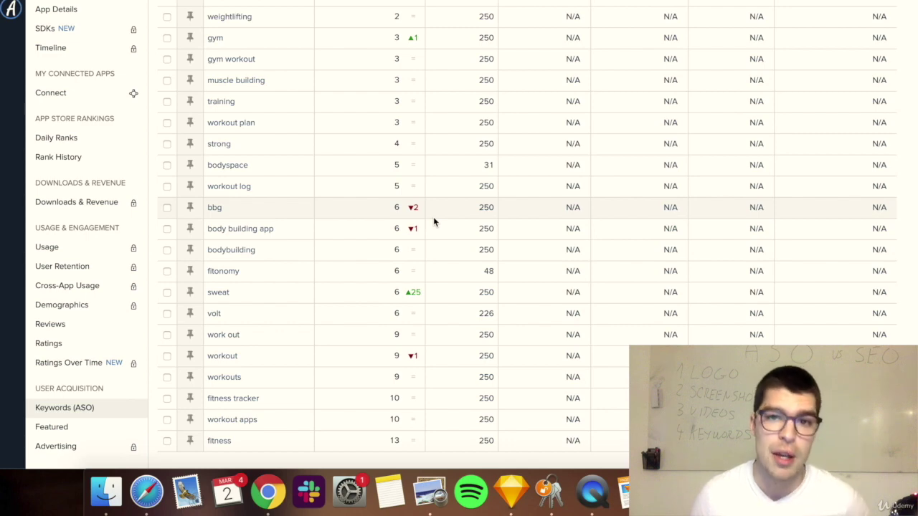
left_click(526, 2)
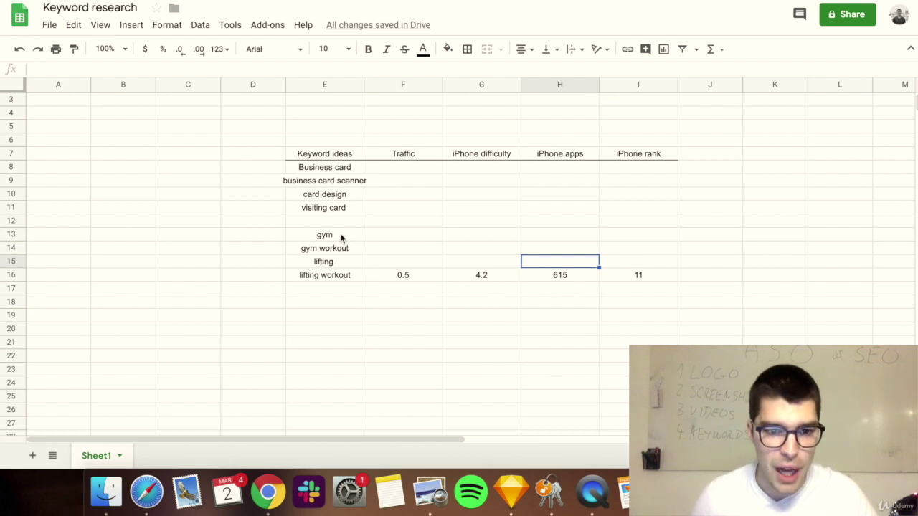
left_click_drag(340, 237, 340, 291)
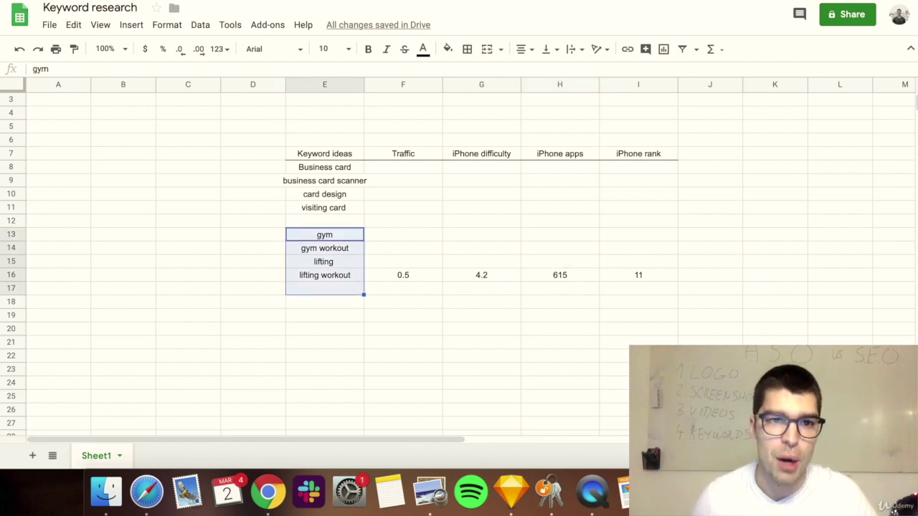
left_click(529, 332)
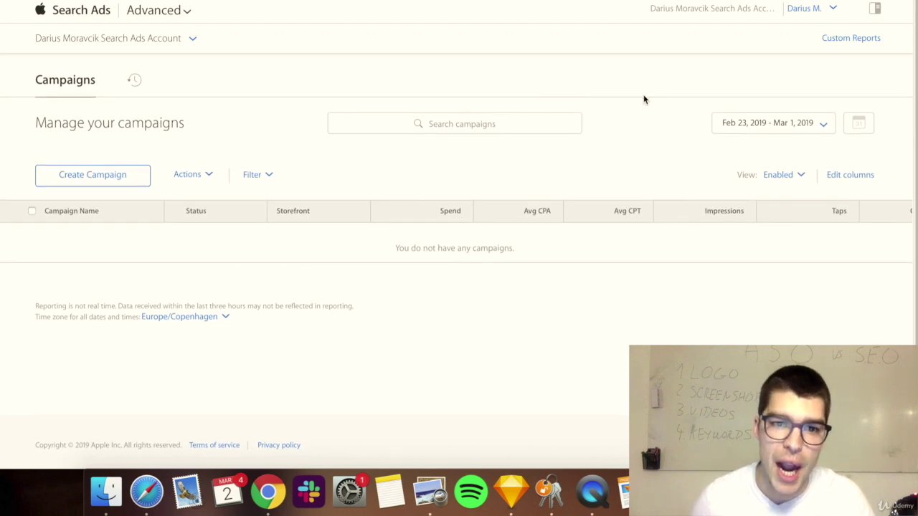
- In Apple Search Ads, check the Advanced and Basic modes and create a campaign for the Salut app
left_click(165, 14)
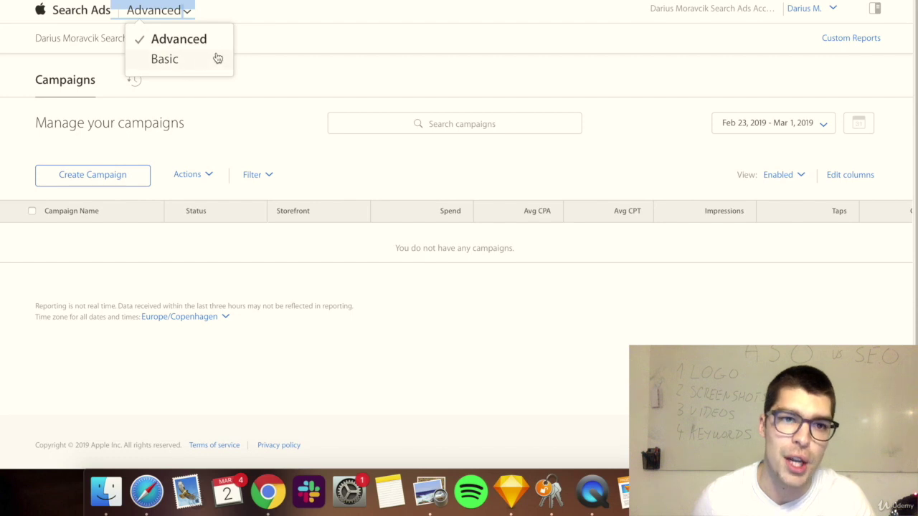
left_click(284, 96)
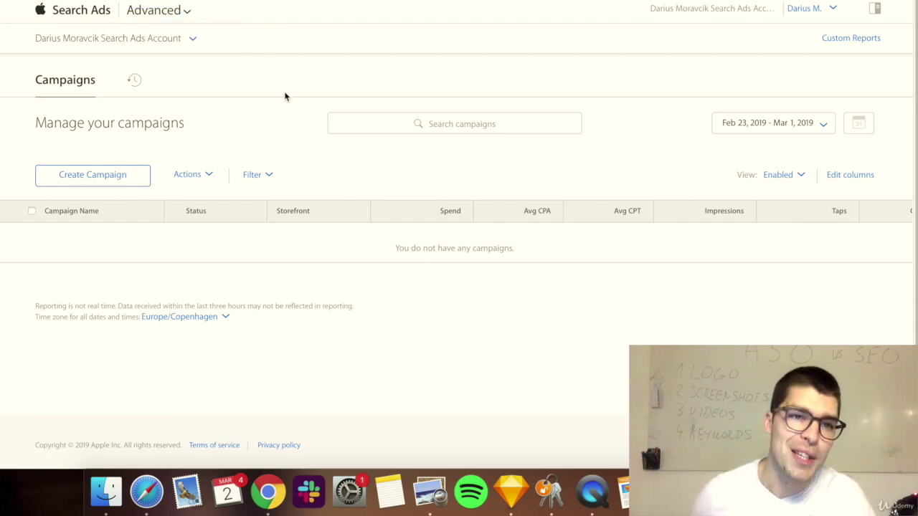
left_click(132, 180)
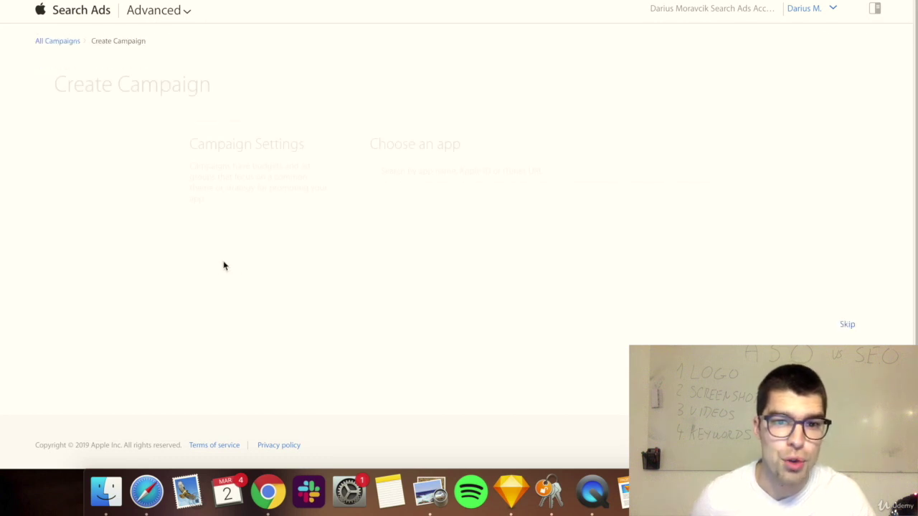
left_click(420, 171)
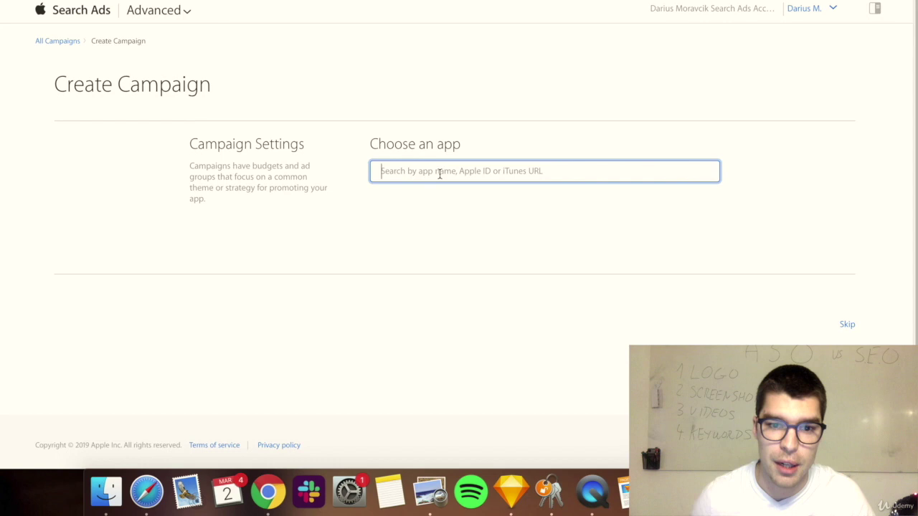
left_click(447, 258)
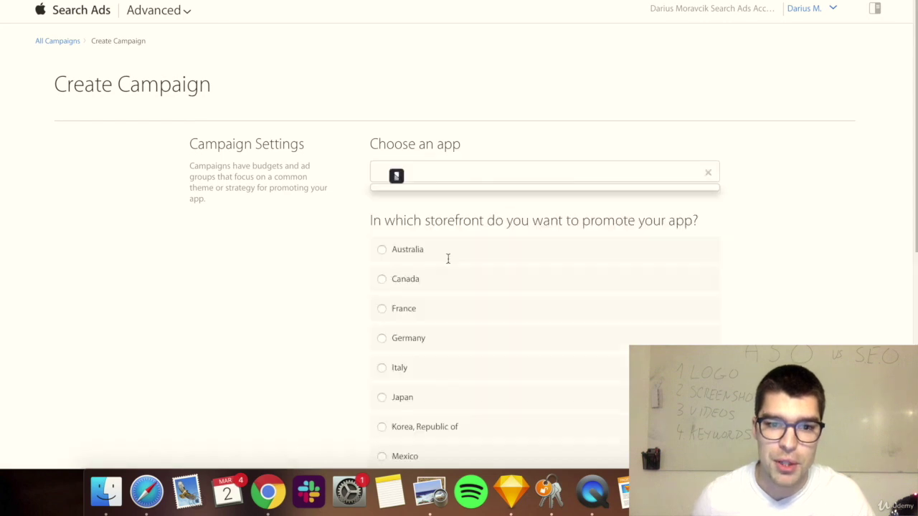
- Choose a storefront for the campaign and go to the ad group's recommended keywords and their search popularity
scroll(344, 272, "down", 1)
scroll(344, 272, "down", 10)
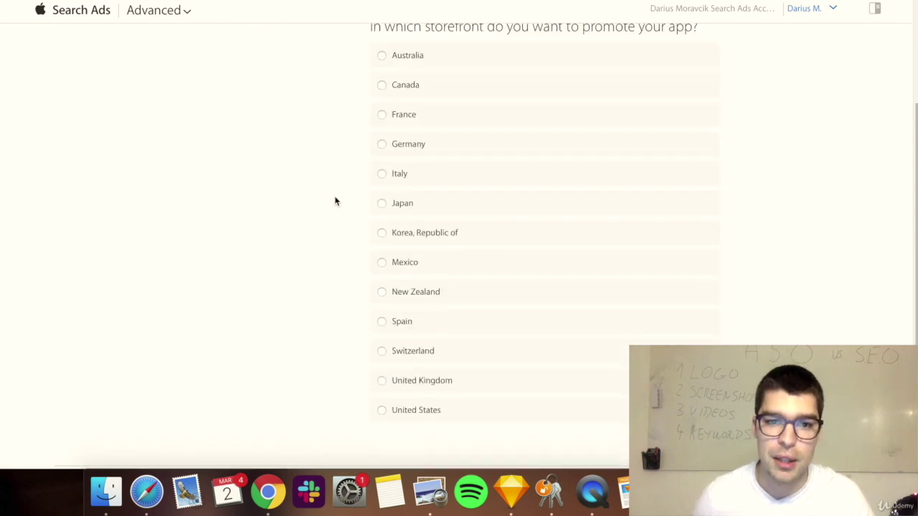
left_click(412, 213)
scroll(311, 227, "down", 10)
scroll(338, 333, "down", 10)
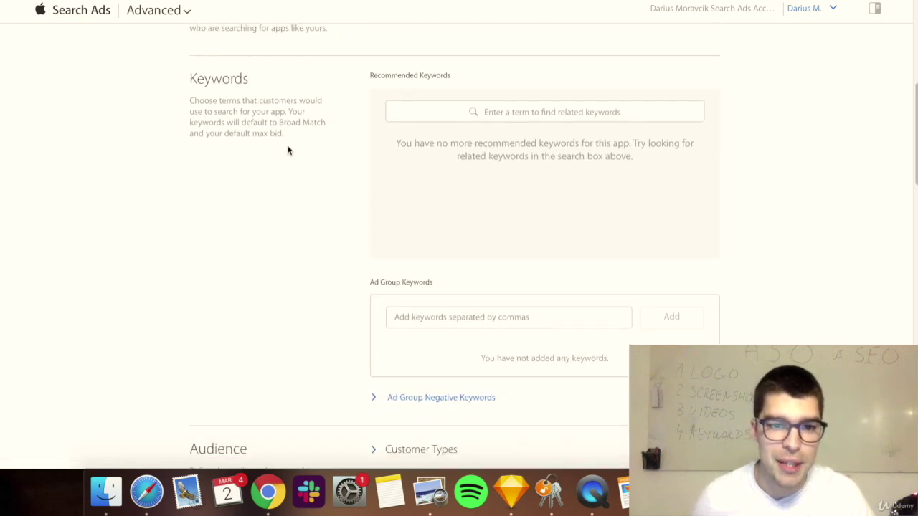
scroll(295, 182, "up", 1)
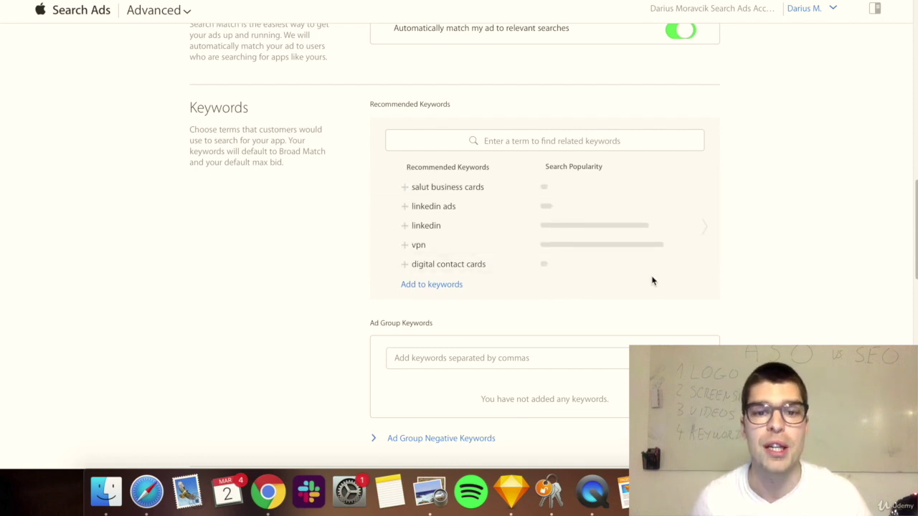
- Search the recommended keywords for "gym weights" and try to add that term to the ad group's keywords
left_click(539, 141)
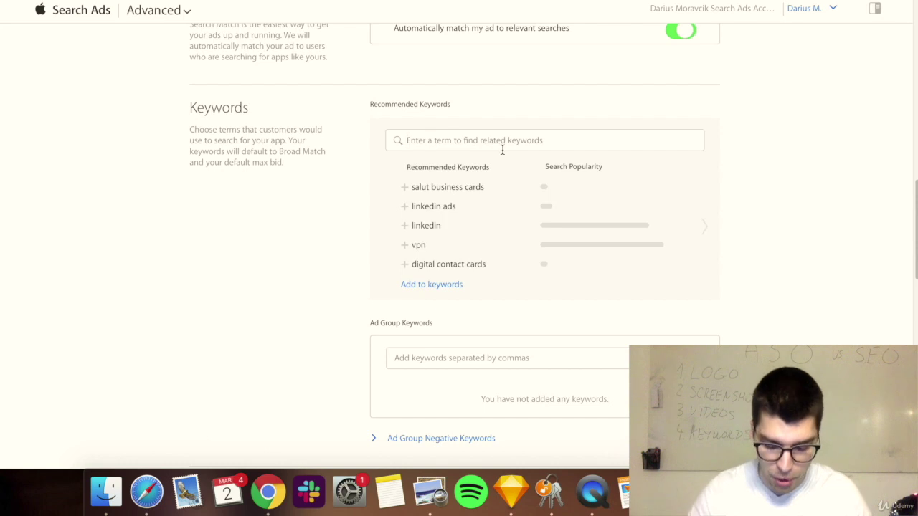
type("gym ")
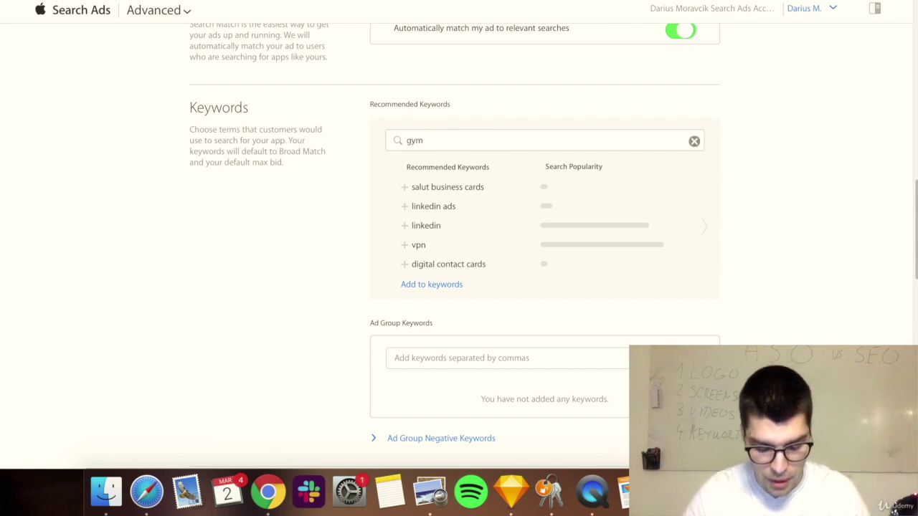
type("weights")
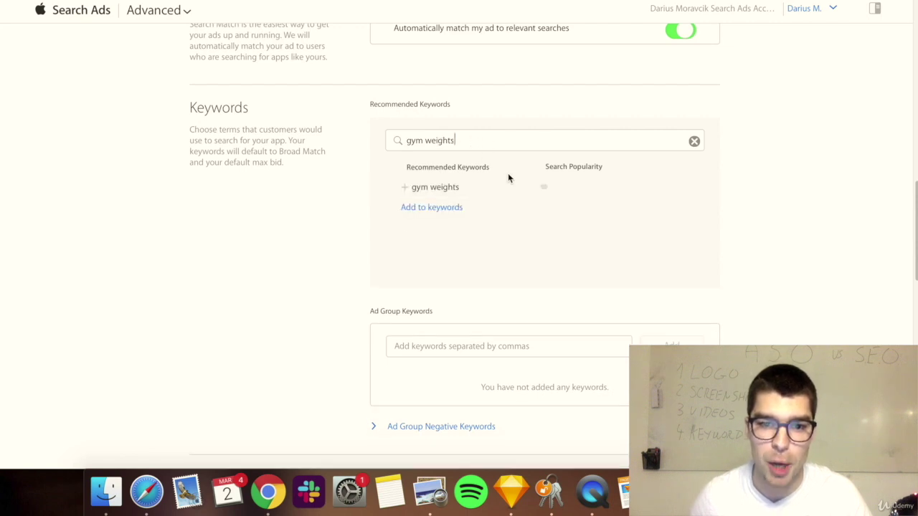
left_click(437, 209)
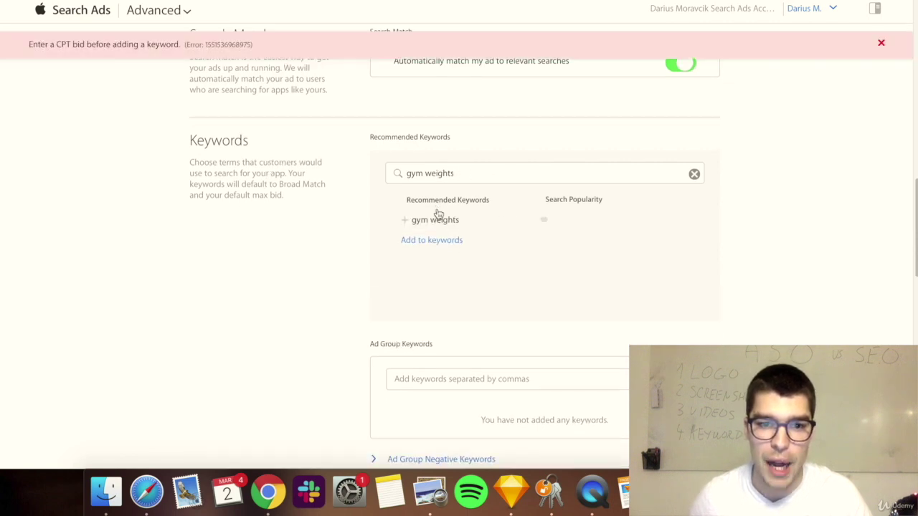
- Check the suggested bid and Search Match settings, and shorten the recommended keyword search to "gym"
scroll(459, 208, "up", 5)
scroll(461, 236, "down", 2)
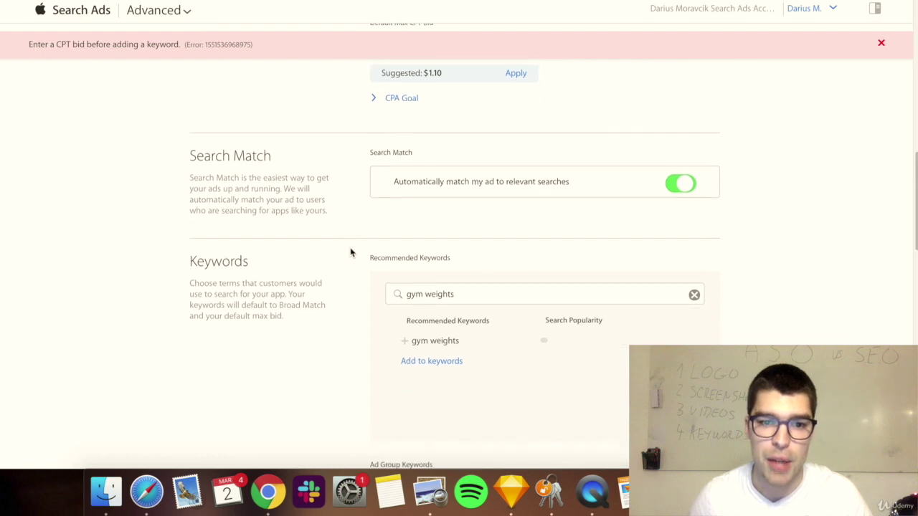
scroll(350, 252, "down", 3)
double_click(442, 184)
key("BackSpace")
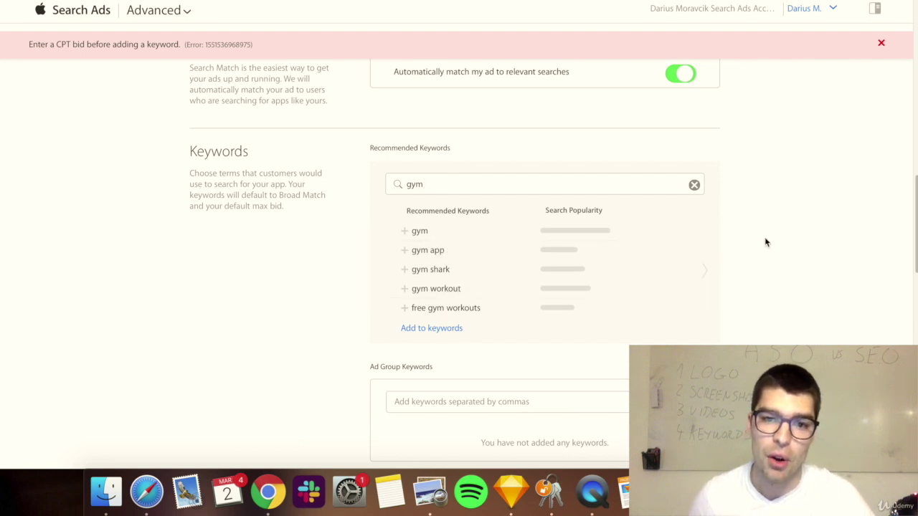
- Switch to the Keyword research sheet and add the column header "Popularity rank" in cell J7
key("super+Tab")
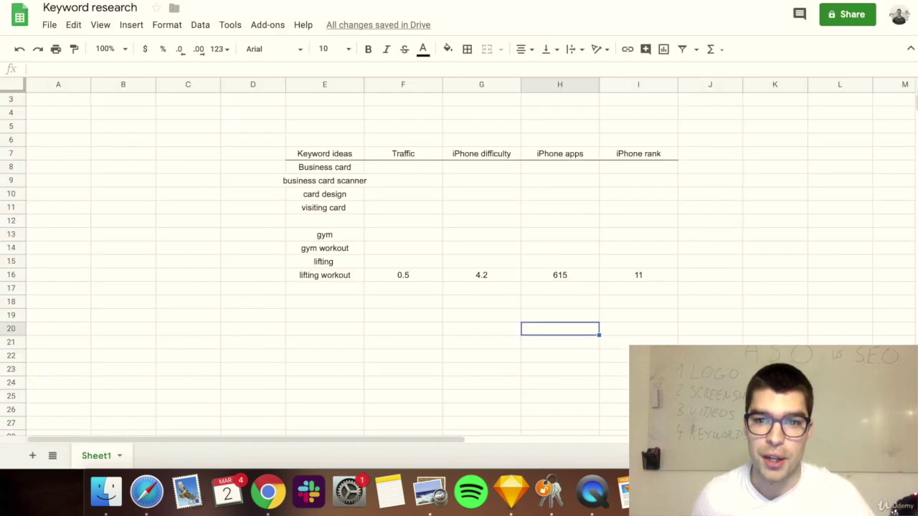
left_click(707, 144)
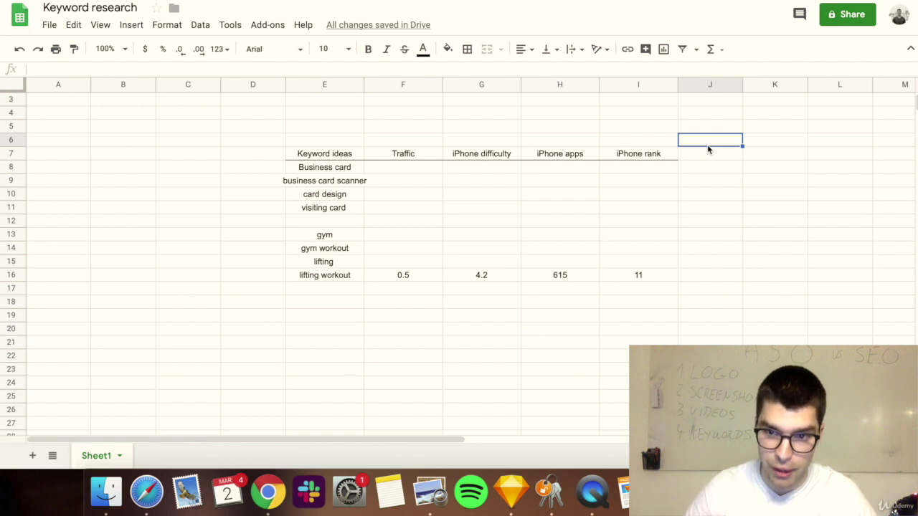
key("Down")
type("Popu")
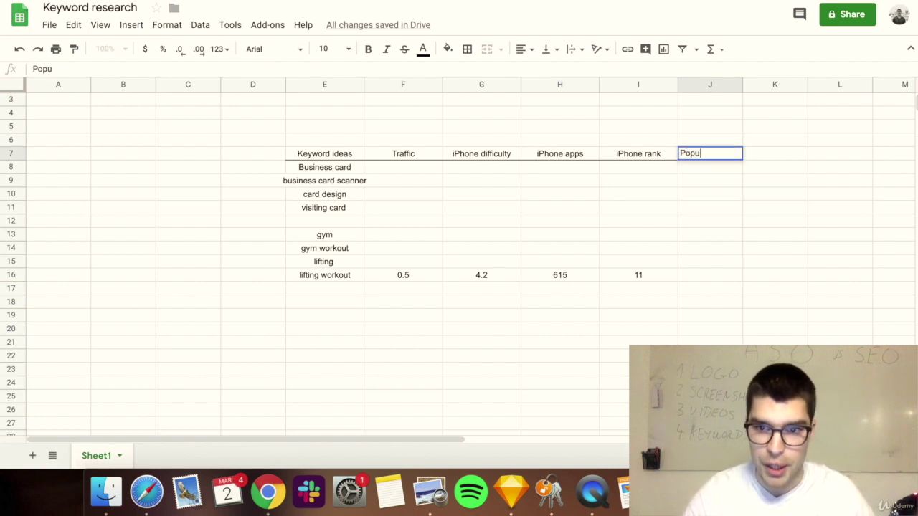
type("larity rank")
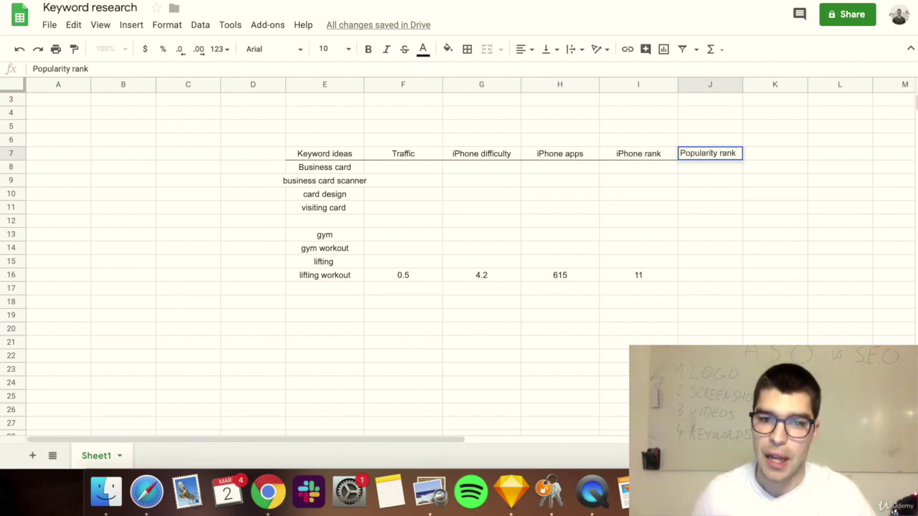
key("Return")
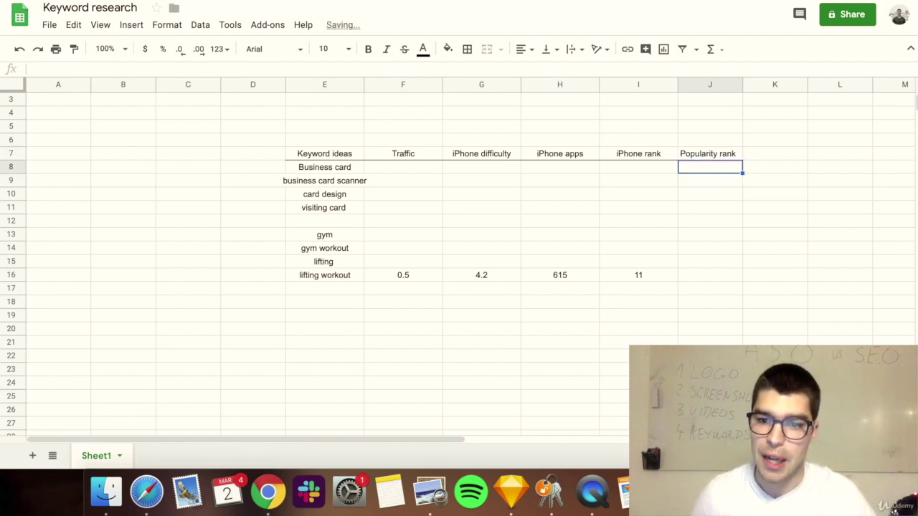
- Recheck the gym search popularity in Apple Search Ads and enter 6 as the popularity rank of lifting workout in J16
left_click(693, 273)
key("ctrl+Tab")
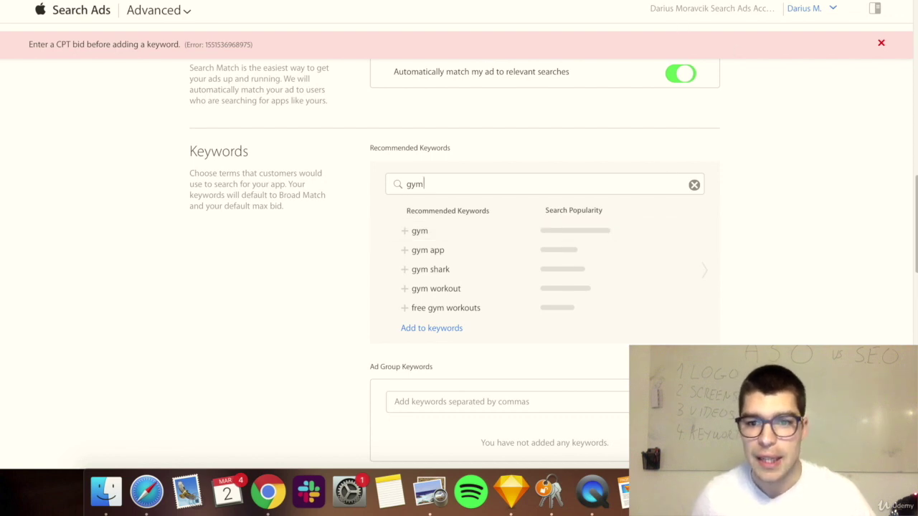
key("ctrl+shift+Tab")
type("6")
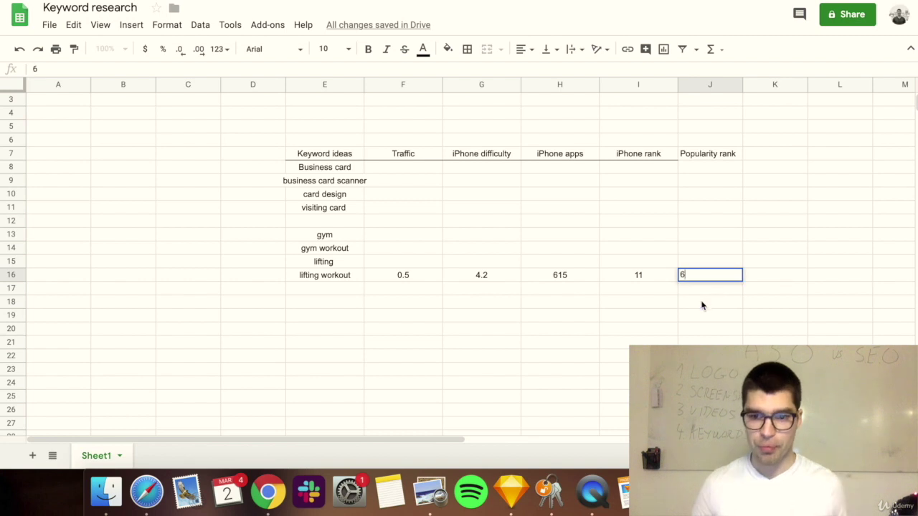
left_click(703, 301)
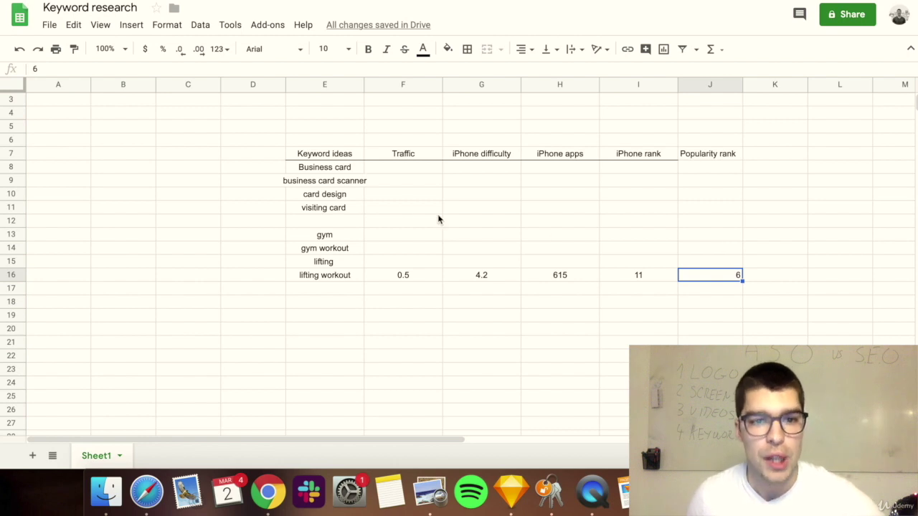
- Highlight the keyword table from E8 to J26, and point out the Traffic, iPhone difficulty and Popularity rank headers
left_click_drag(324, 167, 717, 410)
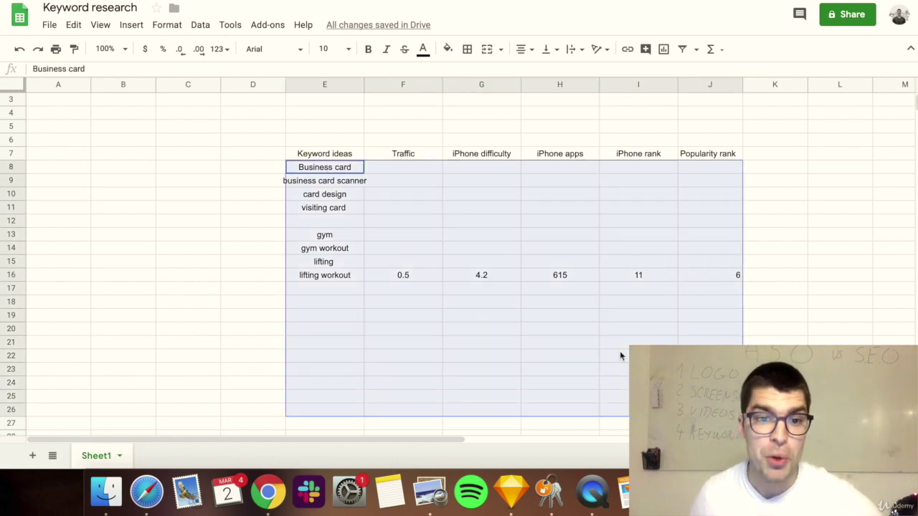
left_click(264, 237)
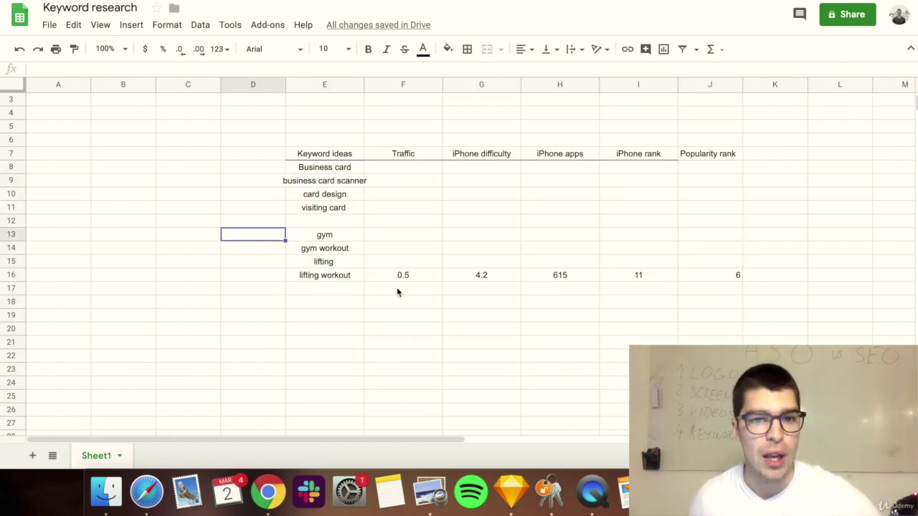
left_click(425, 158)
left_click(492, 154)
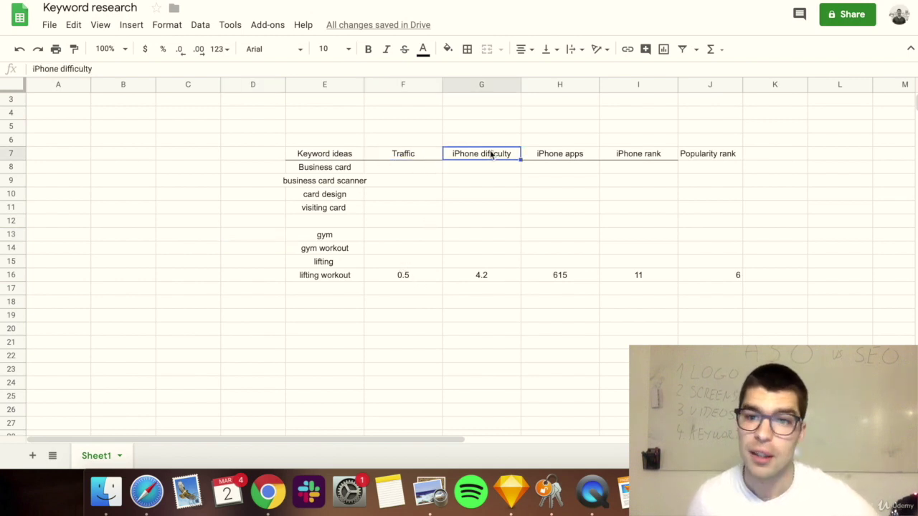
left_click(721, 159)
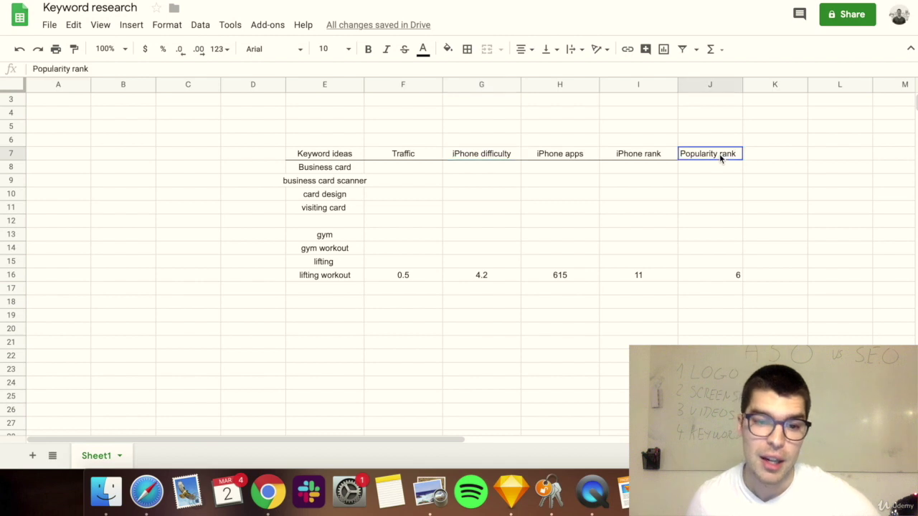